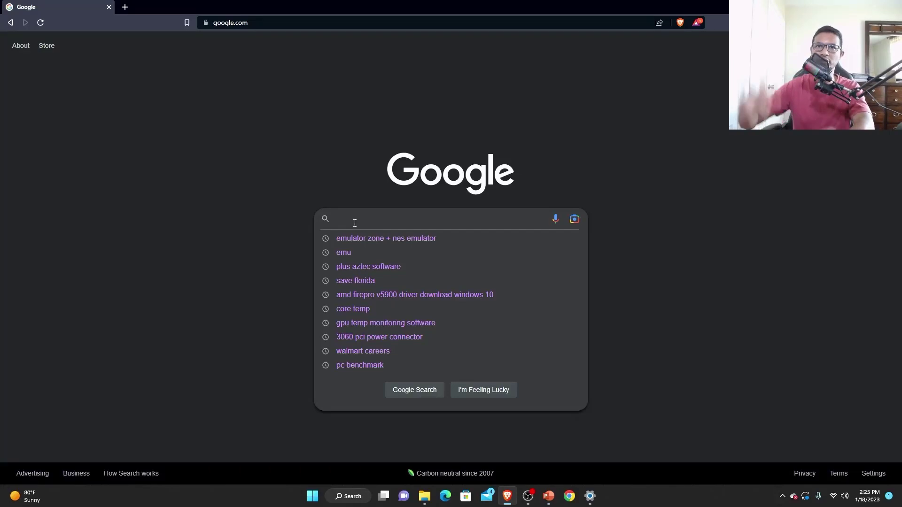
# Search Google for "emulator zone + nes emulator" and open Emulator Zone's Nintendo NES Emulators list
pyautogui.click(383, 242)
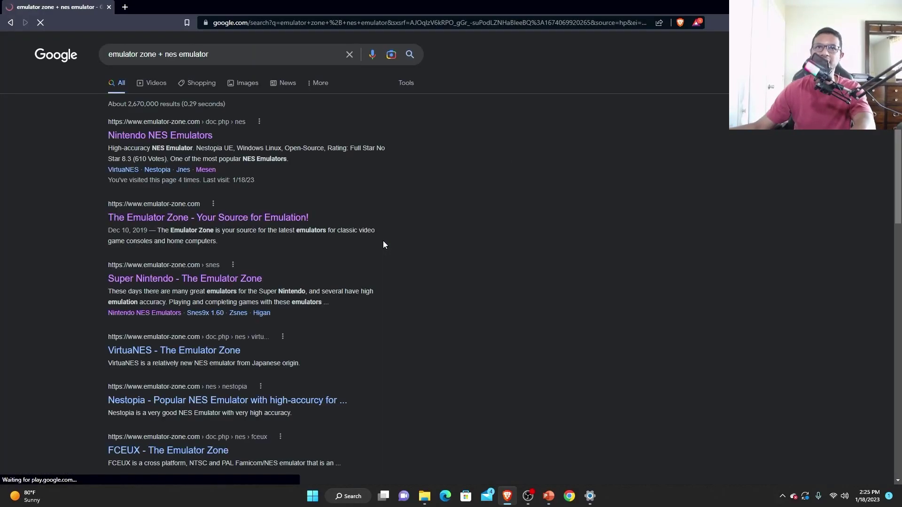
pyautogui.click(150, 136)
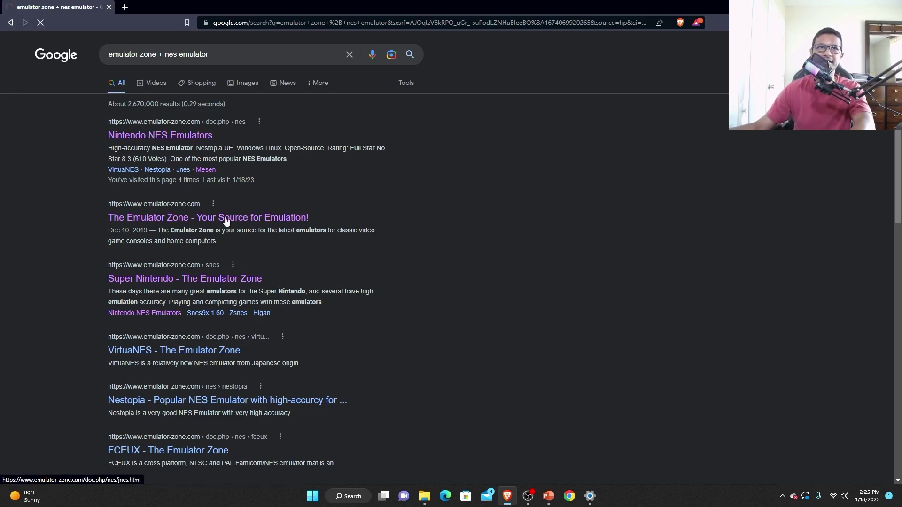
pyautogui.scroll(-5, 260, 261)
pyautogui.scroll(-6, 261, 262)
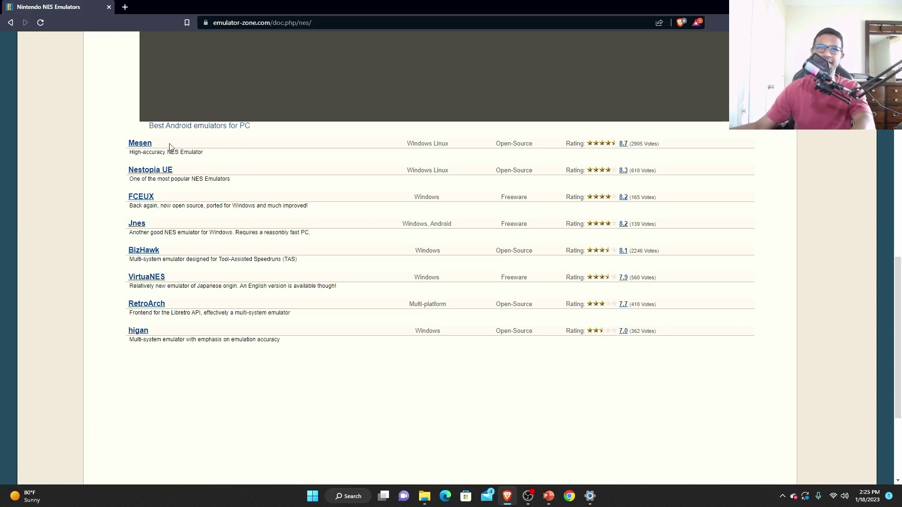
# Open the Mesen page and download the Mesen 0.9.8 zip into the "youtube test" folder on drive D
pyautogui.click(144, 147)
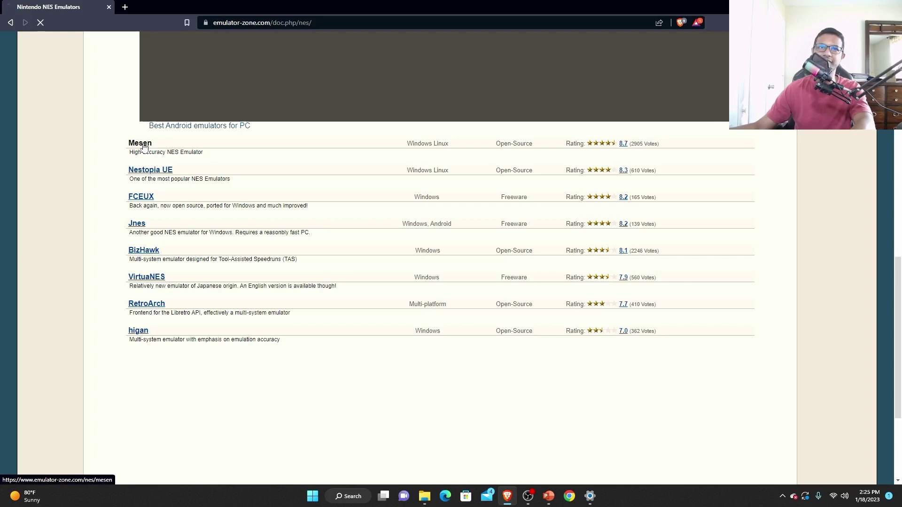
pyautogui.scroll(-10, 477, 265)
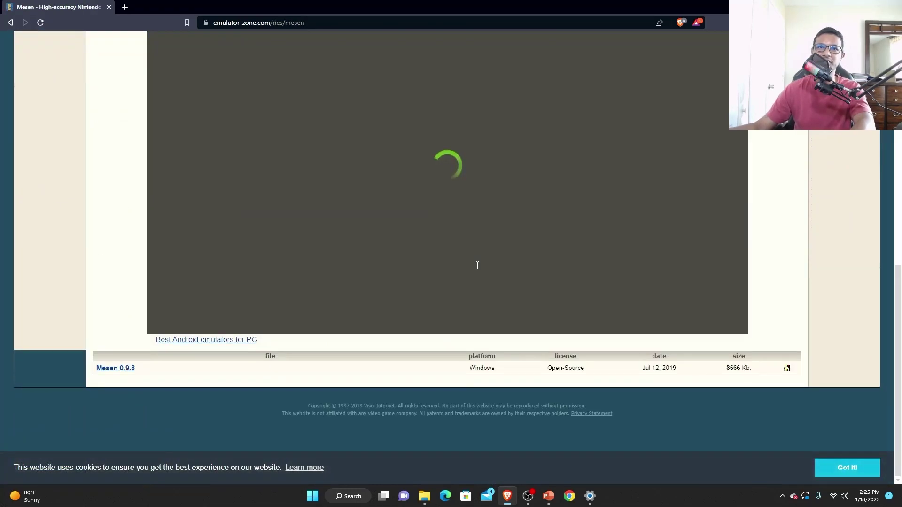
pyautogui.click(118, 371)
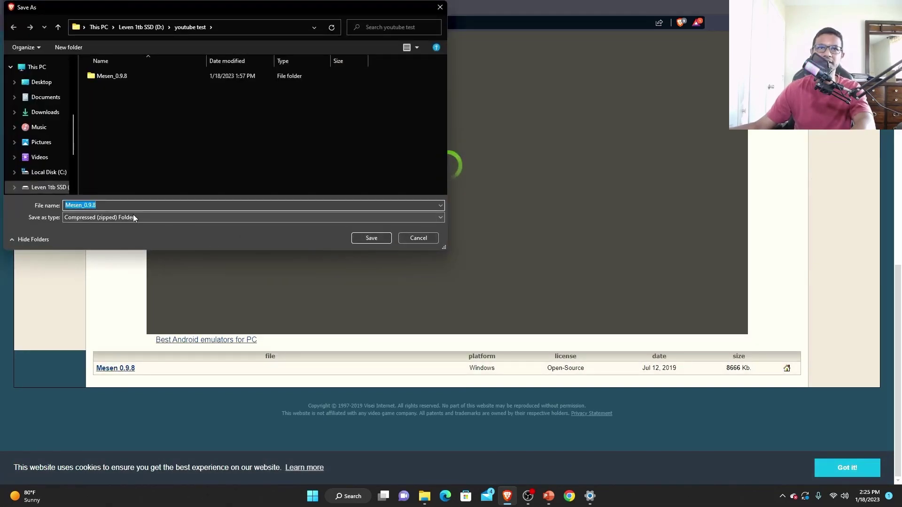
pyautogui.click(366, 238)
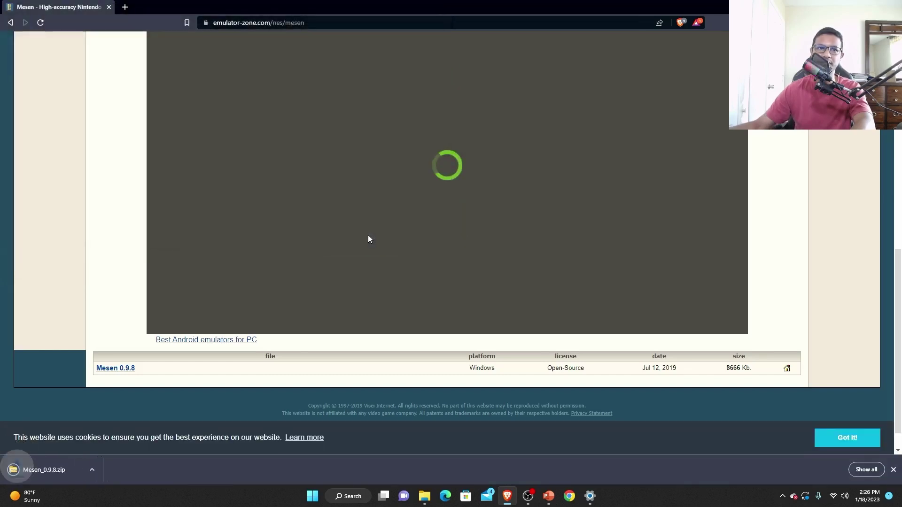
# Extract the downloaded Mesen_0.9.8 archive within the "youtube test" folder and permanently delete the zip file
pyautogui.click(99, 472)
pyautogui.click(126, 435)
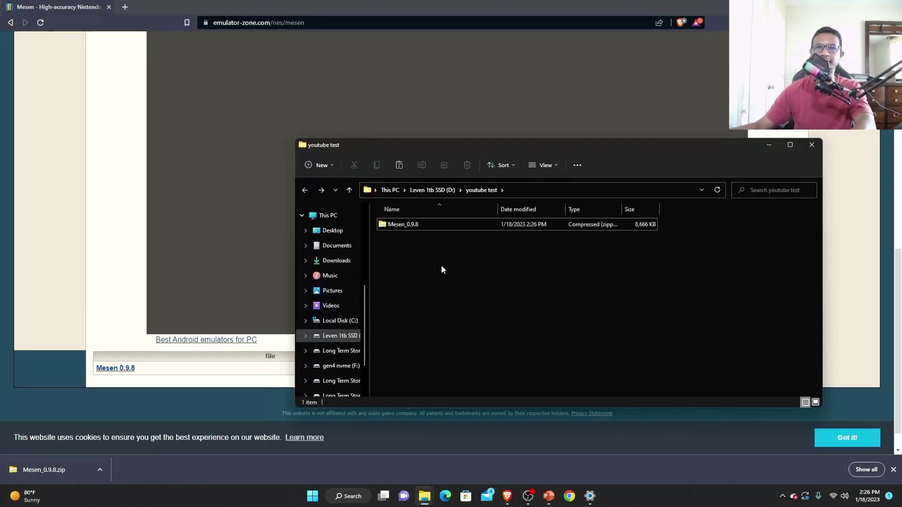
pyautogui.click(394, 224)
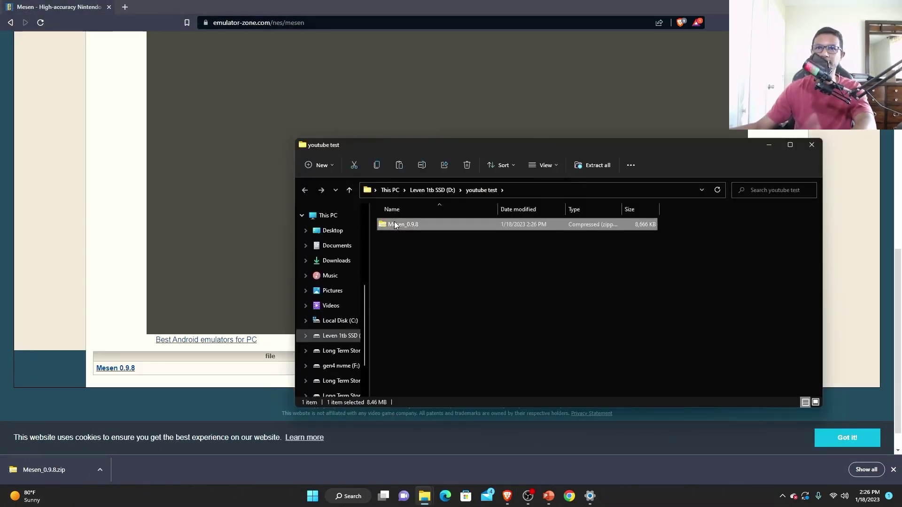
pyautogui.rightClick(394, 225)
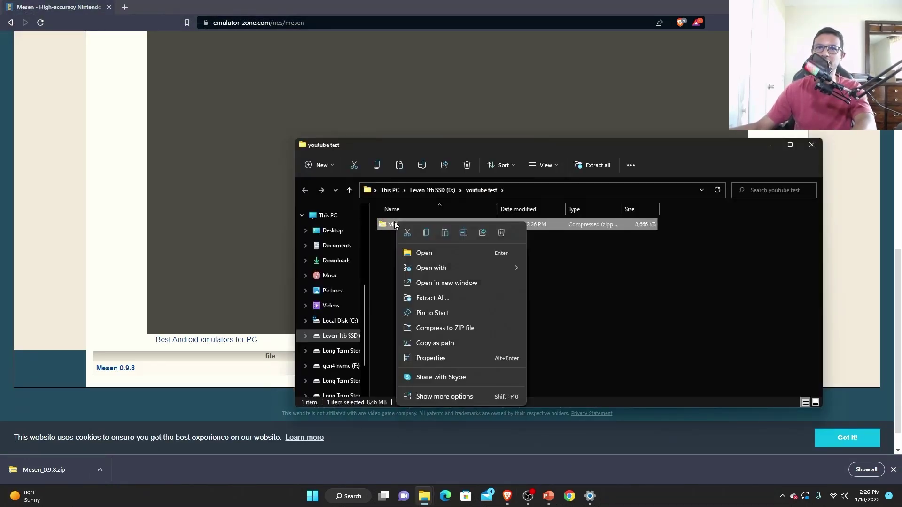
pyautogui.click(430, 298)
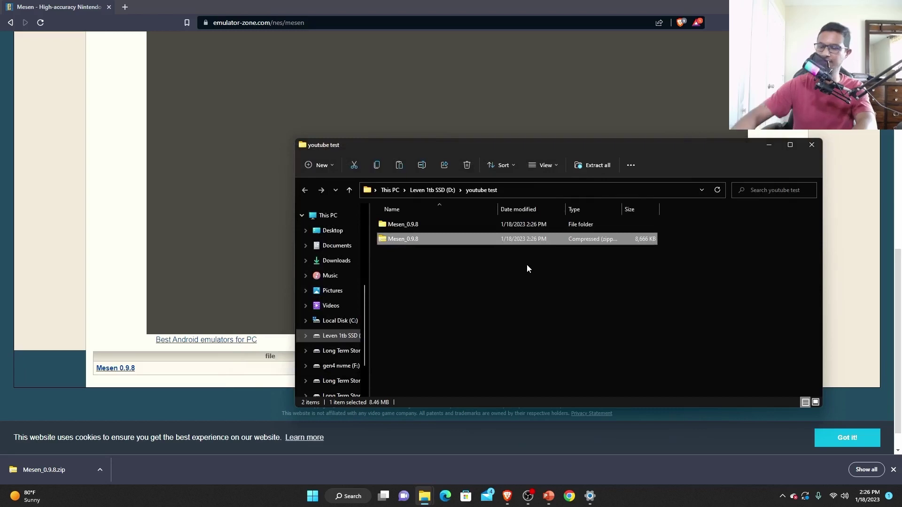
pyautogui.hotkey('shift', 'Delete')
pyautogui.press('Return')
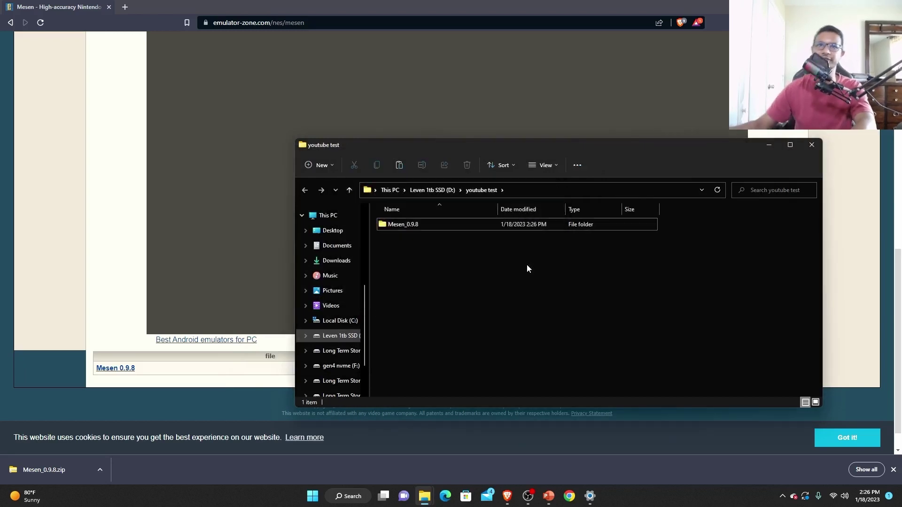
# Launch the Mesen application from the extracted Mesen_0.9.8 folder and update it to version 0.9.9
pyautogui.doubleClick(390, 224)
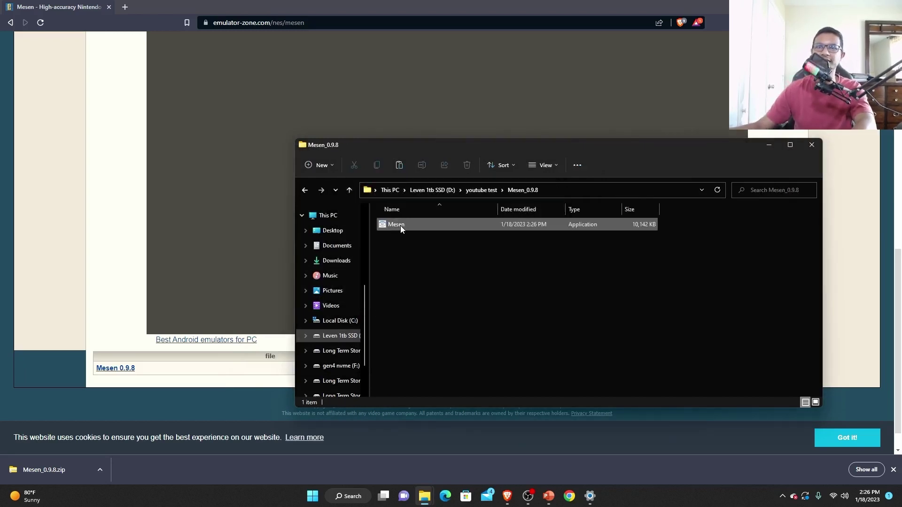
pyautogui.doubleClick(401, 225)
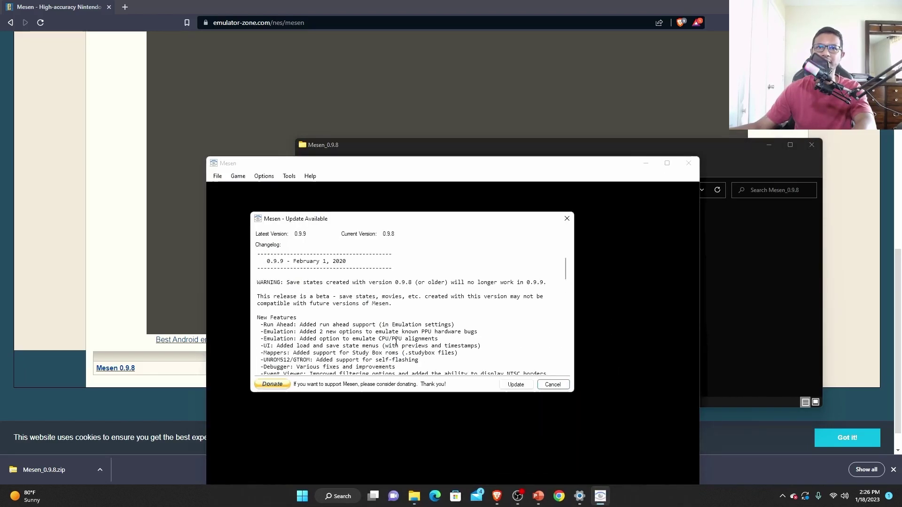
pyautogui.click(513, 386)
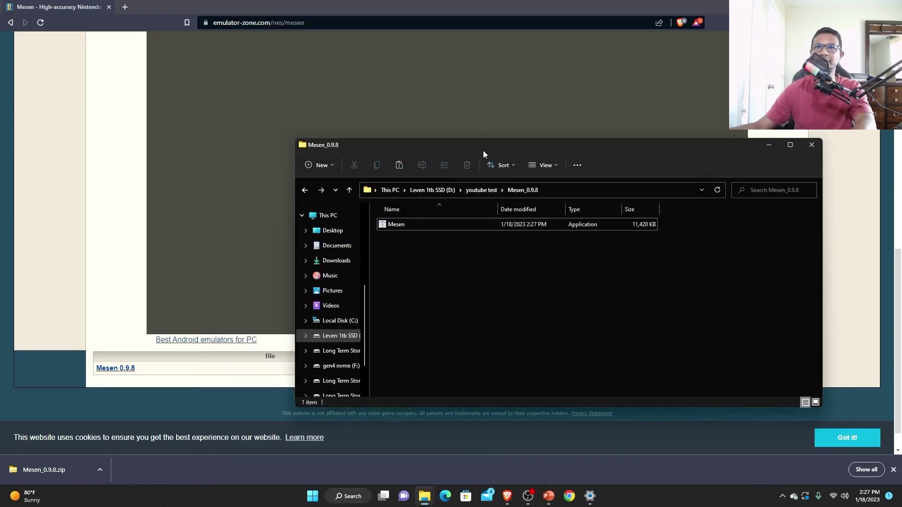
# Maximize the Mesen_0.9.8 folder window, create a subfolder named "game library" beside the Mesen application and open it
pyautogui.moveTo(483, 151); pyautogui.dragTo(405, 121)
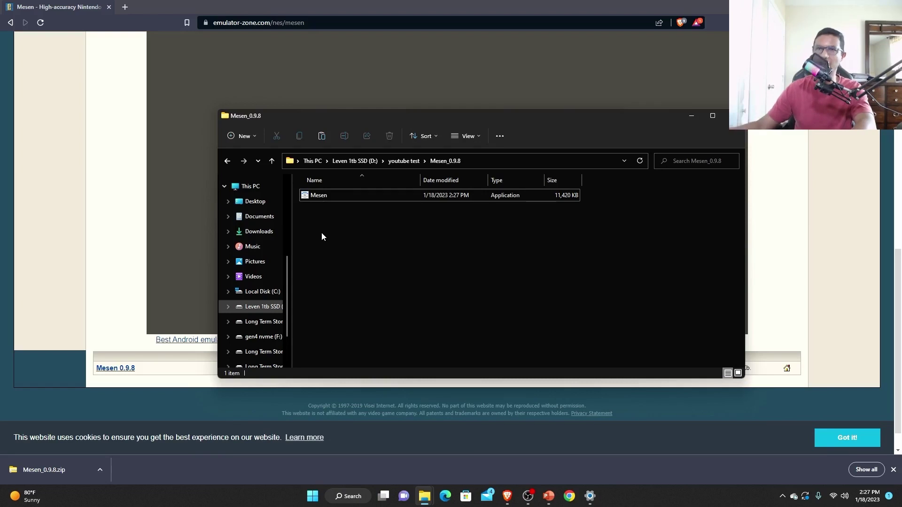
pyautogui.click(712, 116)
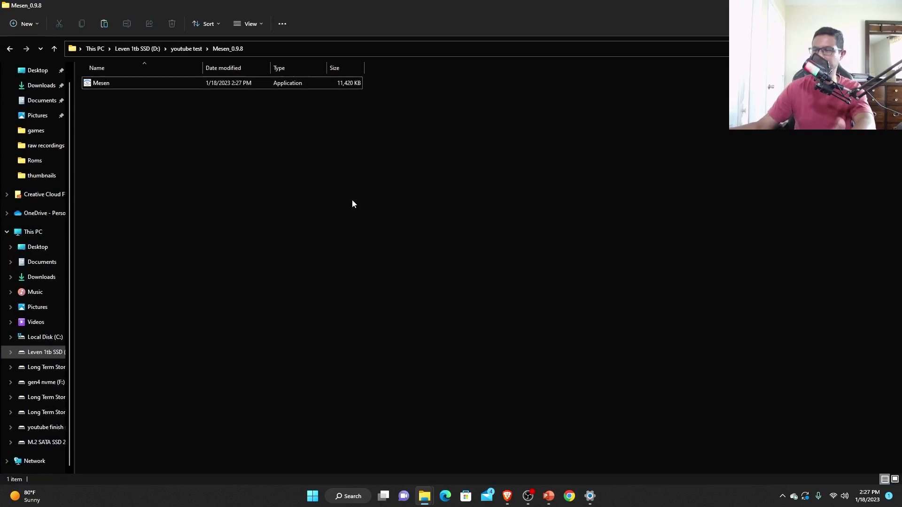
pyautogui.rightClick(141, 152)
pyautogui.moveTo(166, 235)
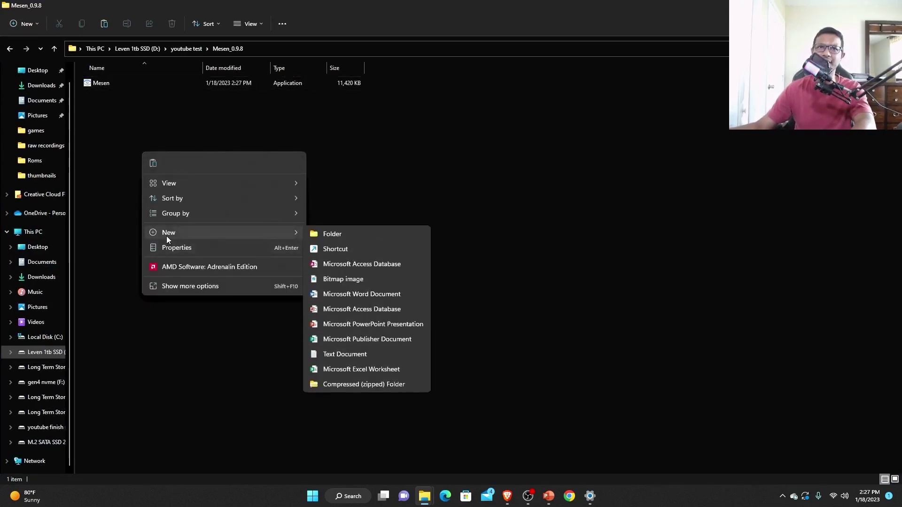
pyautogui.click(324, 233)
pyautogui.write('g')
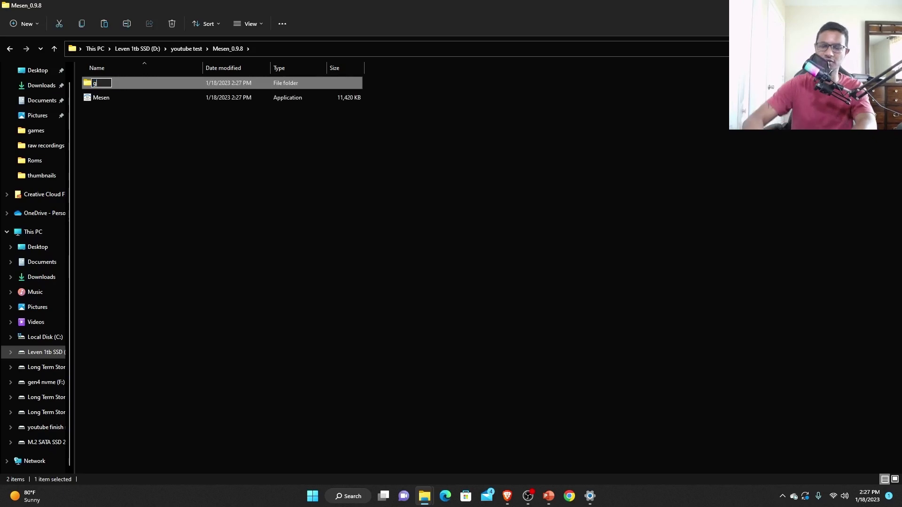
pyautogui.write('ame library')
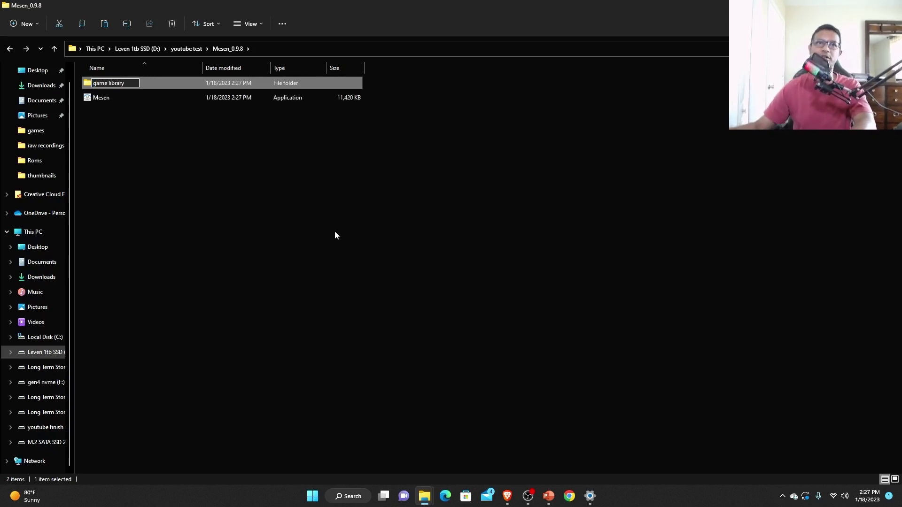
pyautogui.press('Return')
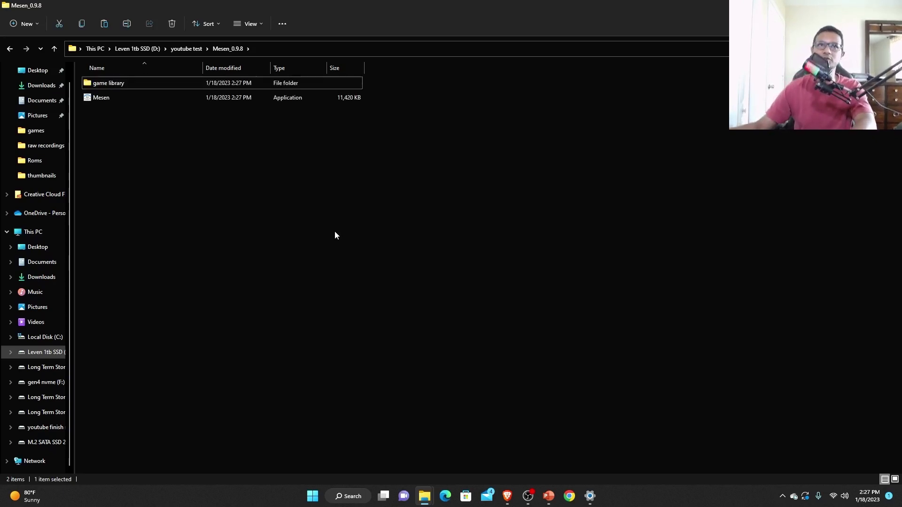
pyautogui.click(335, 232)
pyautogui.doubleClick(129, 87)
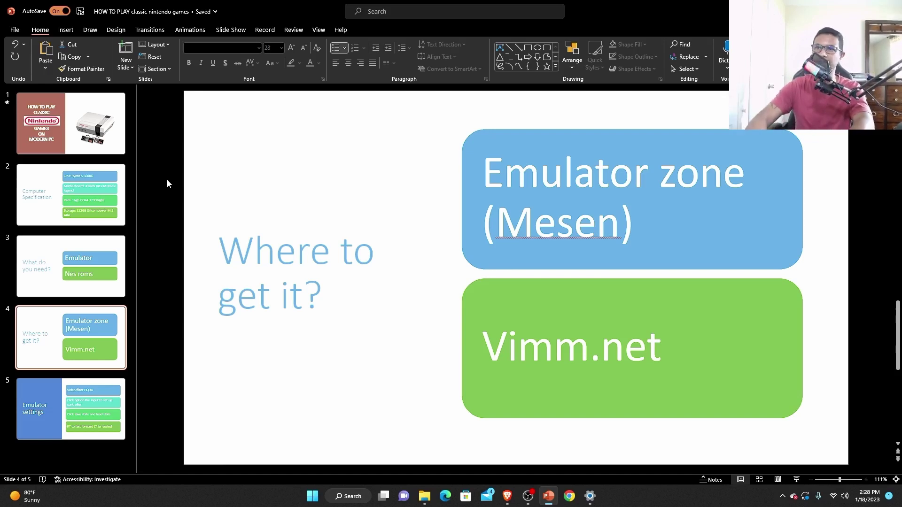
# Highlight the ROM source "Vimm.net" on the "Where to get it?" slide and switch back to File Explorer
pyautogui.click(660, 352)
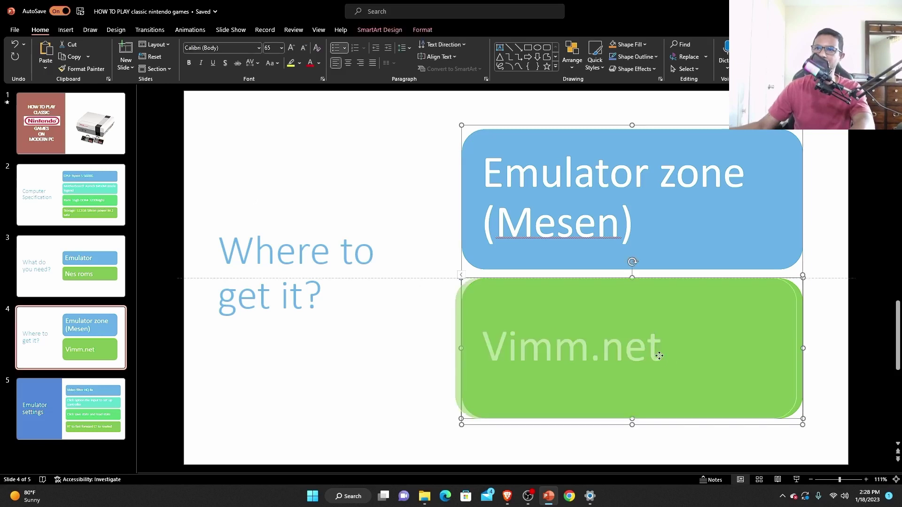
pyautogui.moveTo(660, 357); pyautogui.dragTo(484, 353)
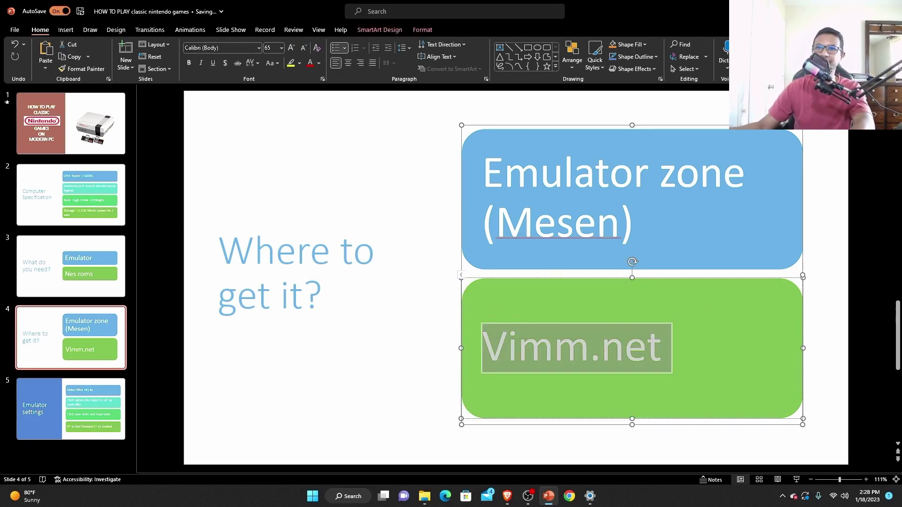
pyautogui.hotkey('alt', 'Tab')
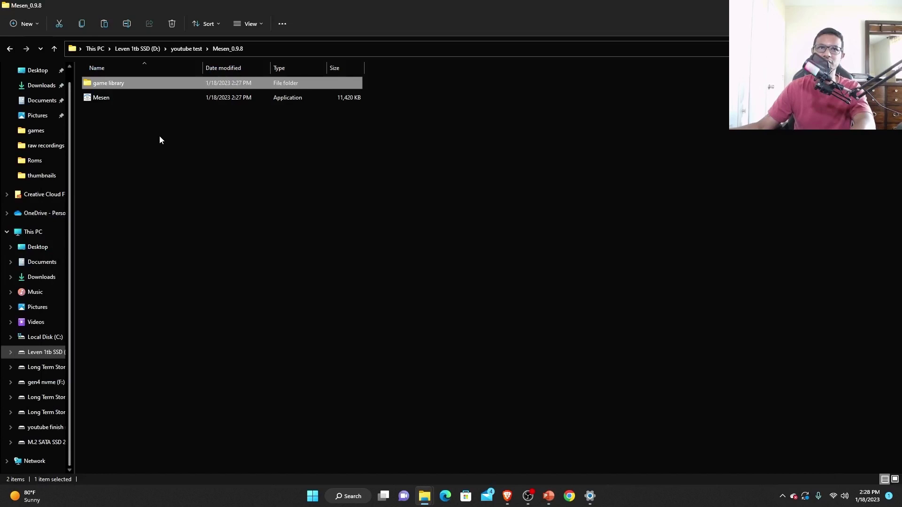
# Paste the copied "1942 (JU) [p1]" ROM zip into the "game library" folder
pyautogui.doubleClick(108, 83)
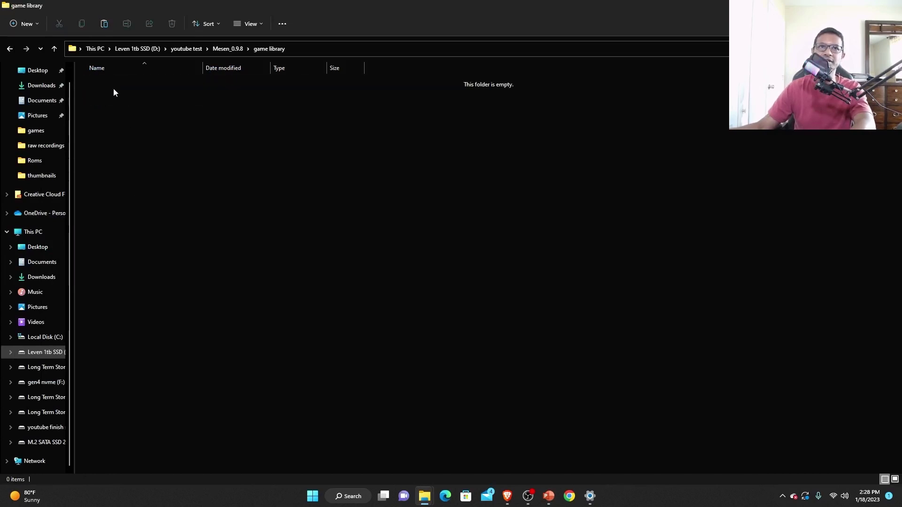
pyautogui.click(54, 48)
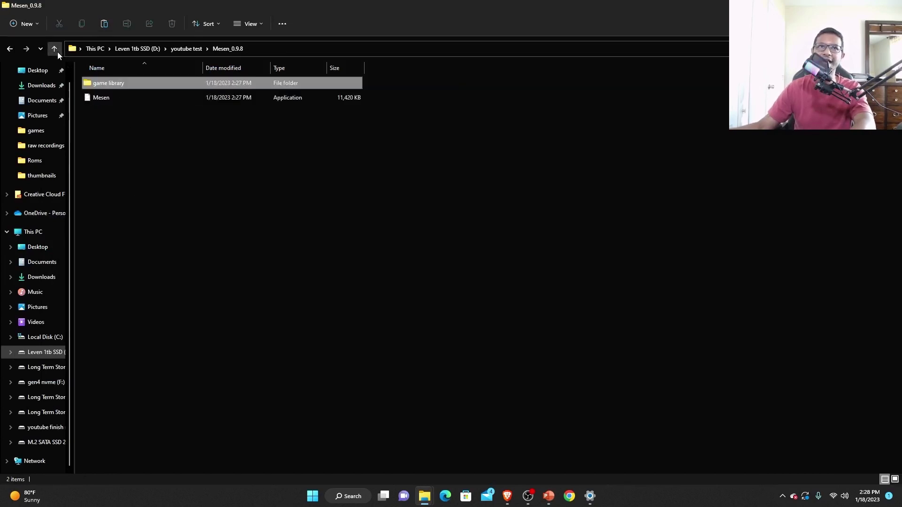
pyautogui.doubleClick(121, 85)
pyautogui.hotkey('ctrl', 'v')
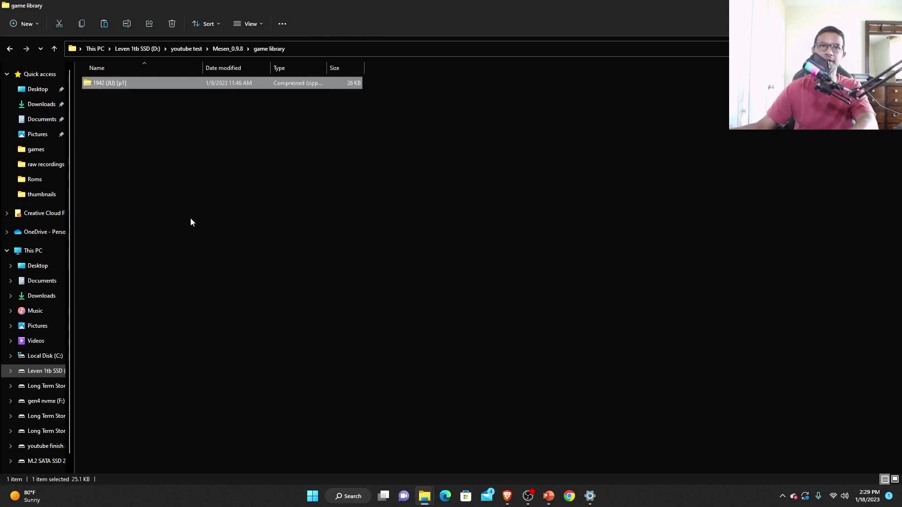
# Extract the "1942 (JU) [p1]" zip to its own folder inside "game library"
pyautogui.rightClick(111, 84)
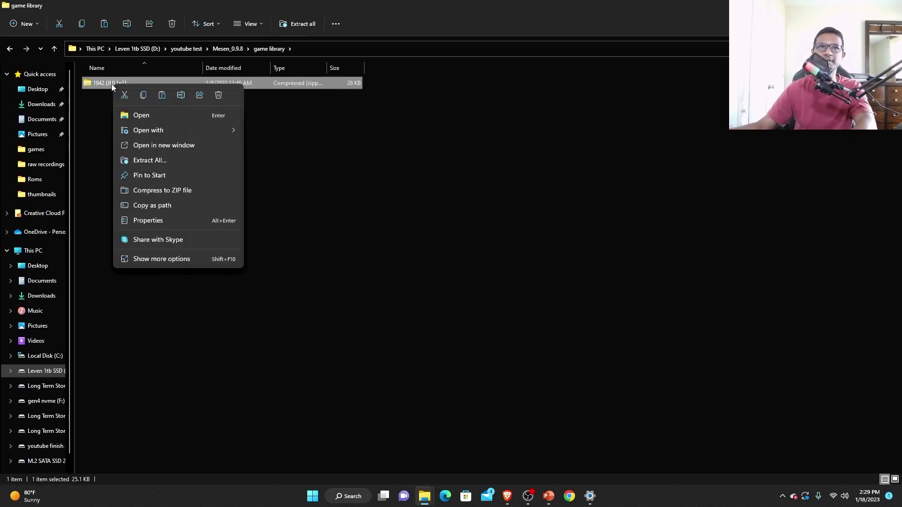
pyautogui.click(166, 162)
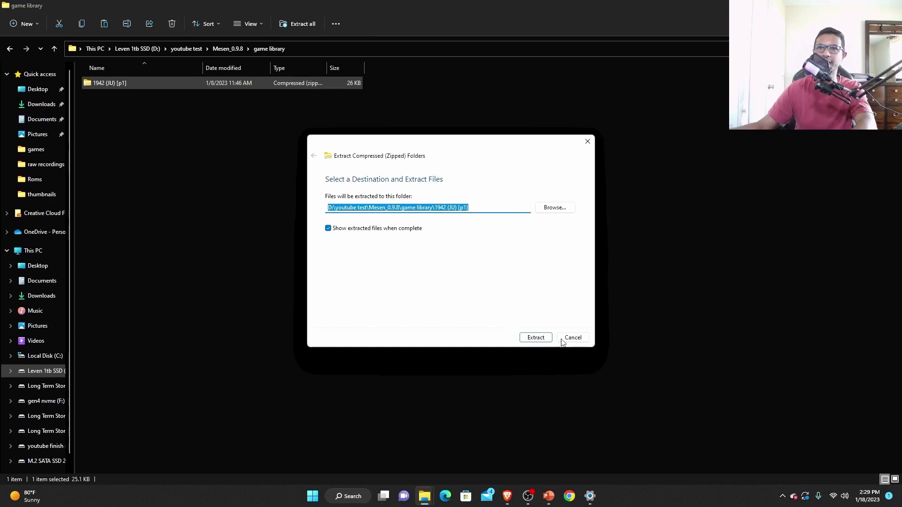
pyautogui.click(538, 339)
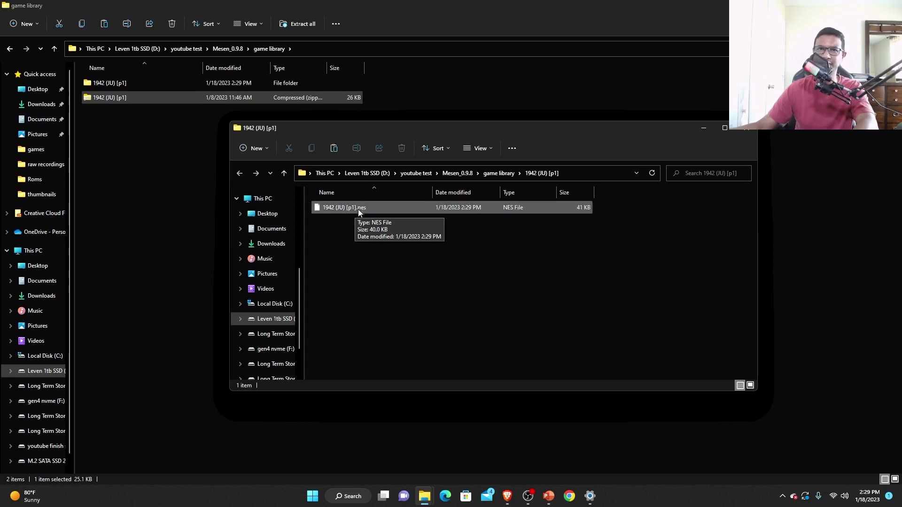
# Copy the extracted "1942 (JU) [p1].nes" file directly into the "game library" folder
pyautogui.click(347, 207)
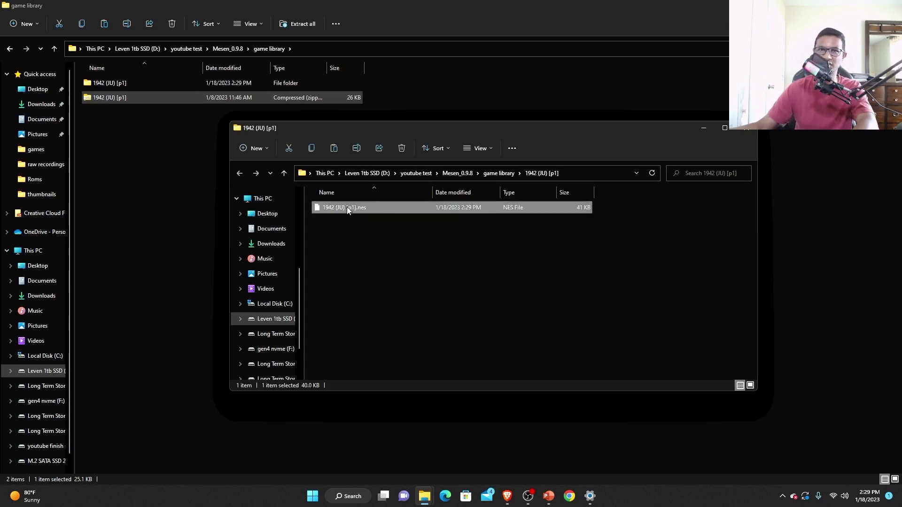
pyautogui.click(747, 137)
pyautogui.click(303, 185)
pyautogui.hotkey('ctrl', 'v')
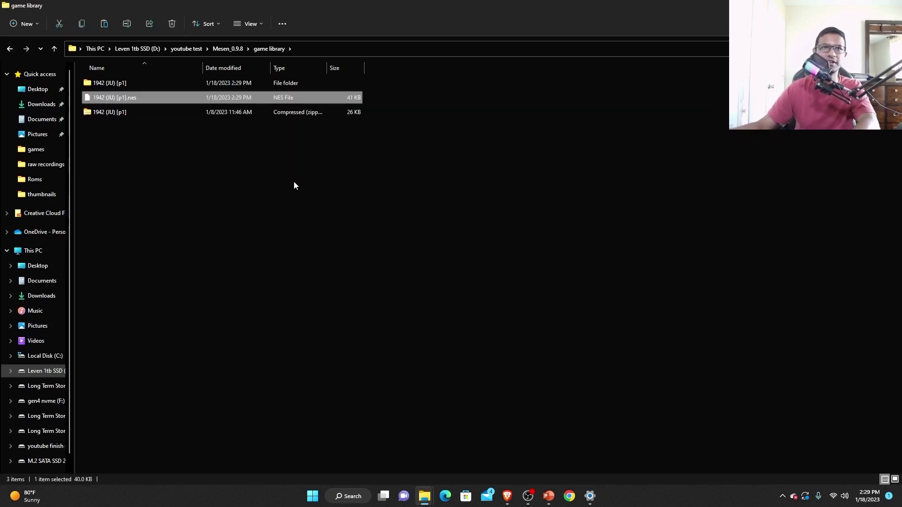
# Permanently delete the extracted "1942 (JU) [p1]" folder and the zip archive from "game library", keeping the .nes file
pyautogui.click(120, 112)
pyautogui.keyDown('ctrl'); pyautogui.click(108, 84); pyautogui.keyUp('ctrl')
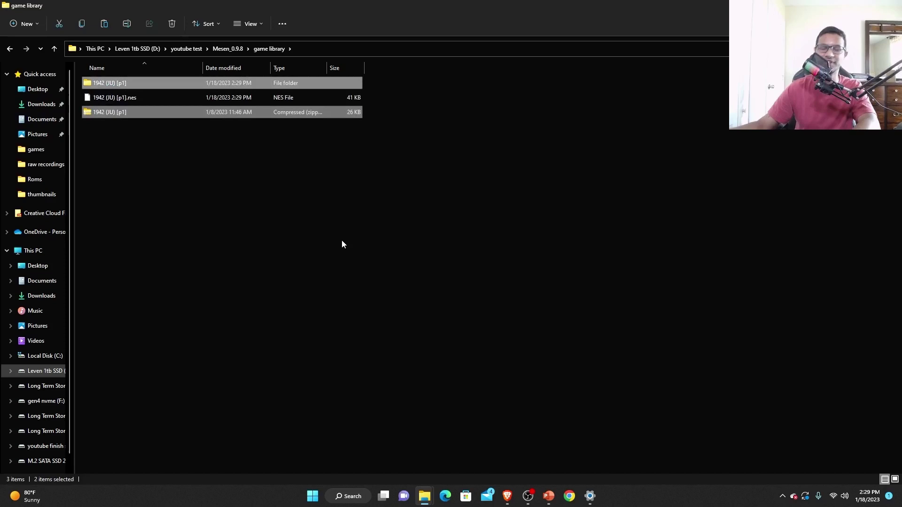
pyautogui.hotkey('shift', 'Delete')
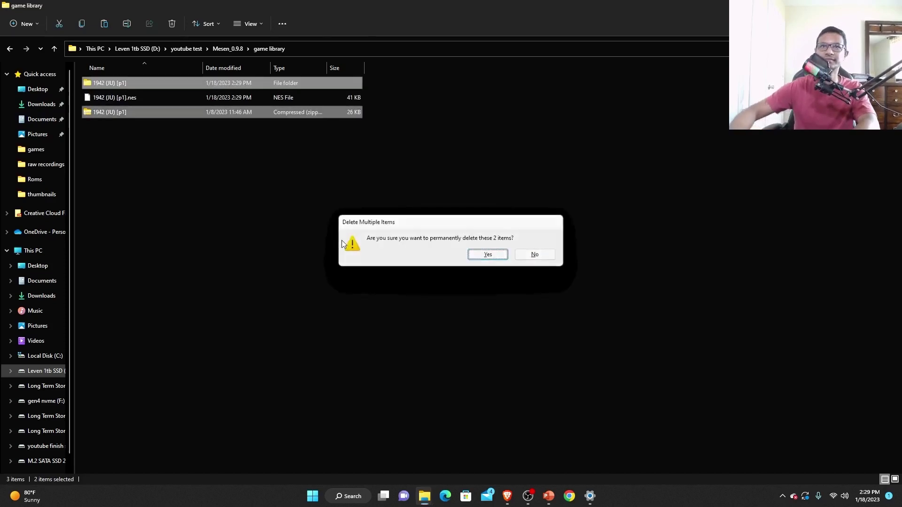
pyautogui.press('Return')
# Go back to the "Mesen_0.9.8" folder and launch the Mesen application
pyautogui.click(54, 46)
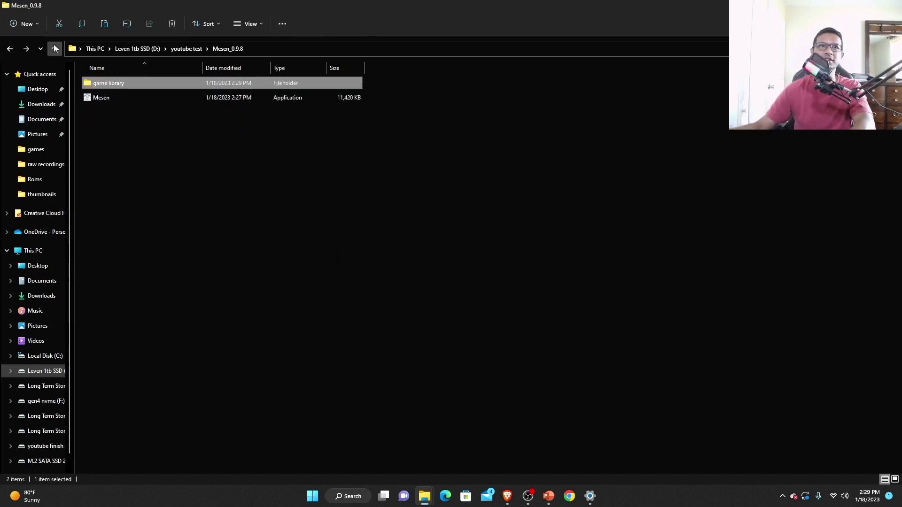
pyautogui.click(106, 100)
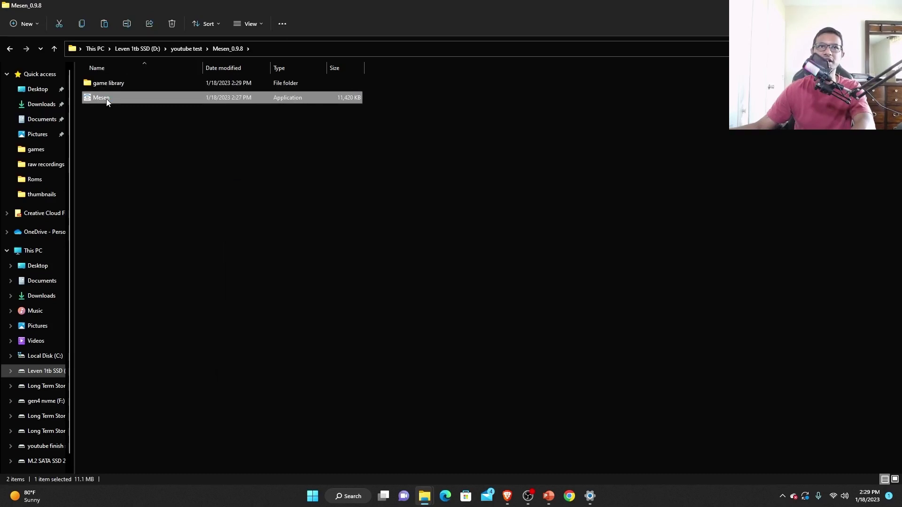
pyautogui.doubleClick(106, 99)
# Load the ROM "1942 (JU) [p1].nes" into Mesen, browsing through "youtube test" and "Mesen_0.9.8" to the "game library" folder
pyautogui.click(217, 176)
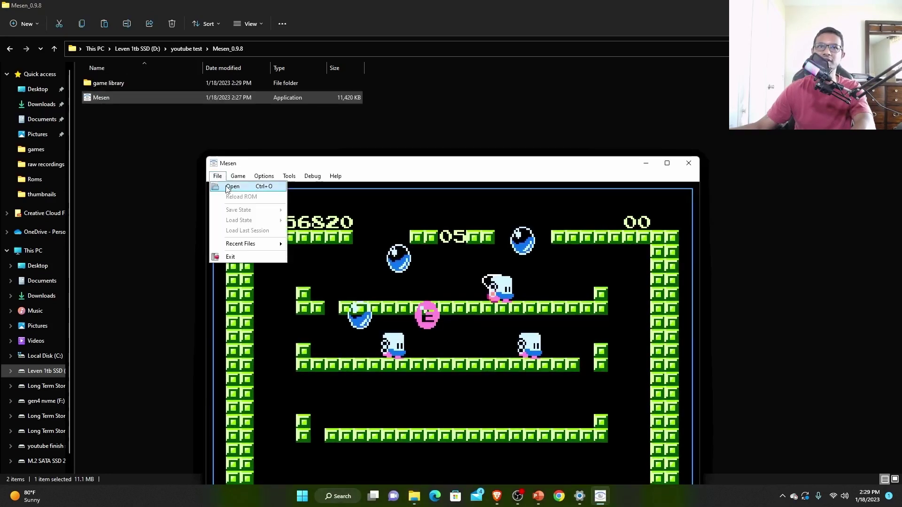
pyautogui.click(230, 186)
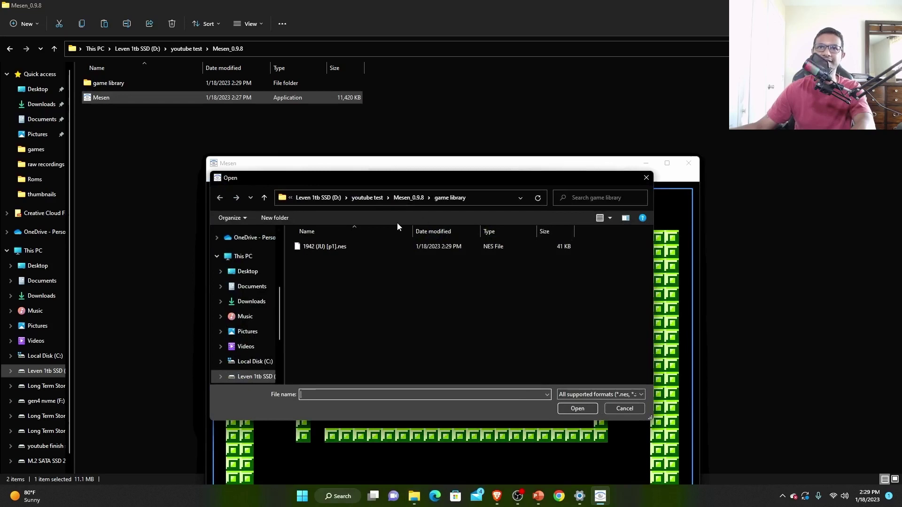
pyautogui.click(264, 198)
pyautogui.click(264, 197)
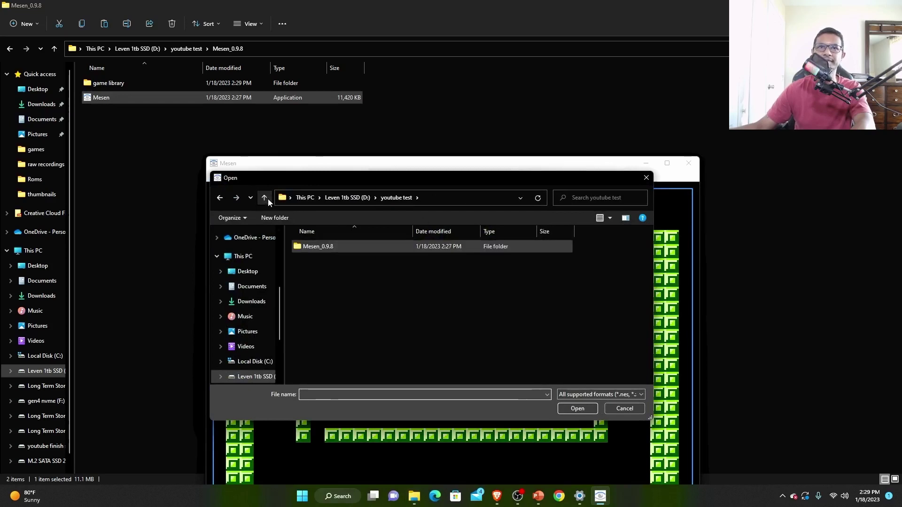
pyautogui.click(264, 197)
pyautogui.doubleClick(323, 317)
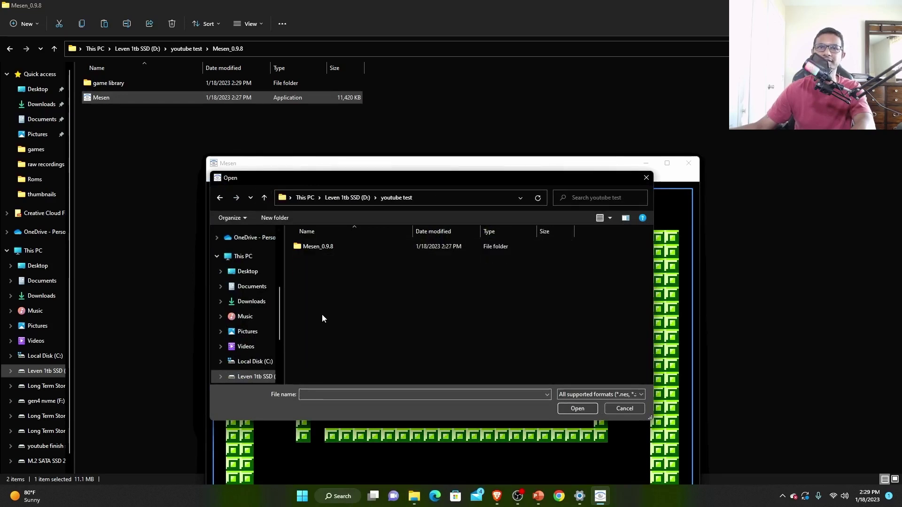
pyautogui.doubleClick(311, 250)
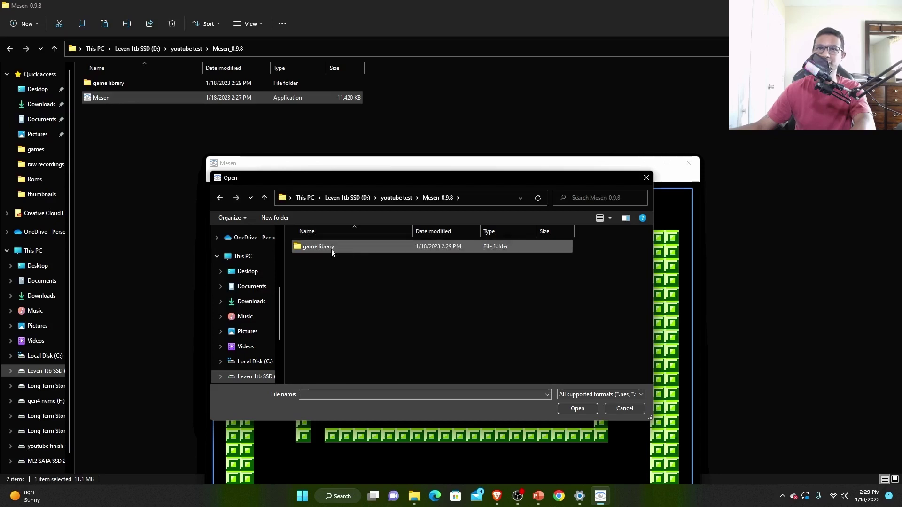
pyautogui.click(264, 197)
pyautogui.doubleClick(309, 247)
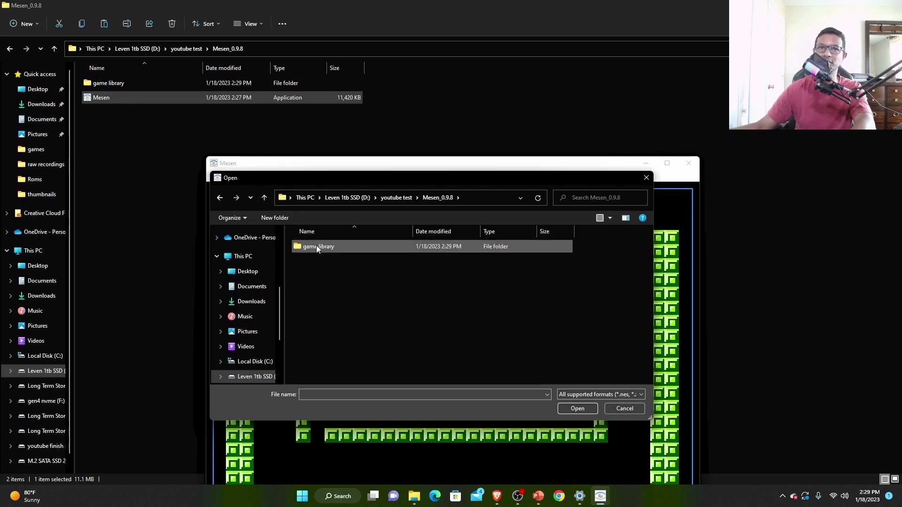
pyautogui.doubleClick(316, 245)
pyautogui.click(308, 246)
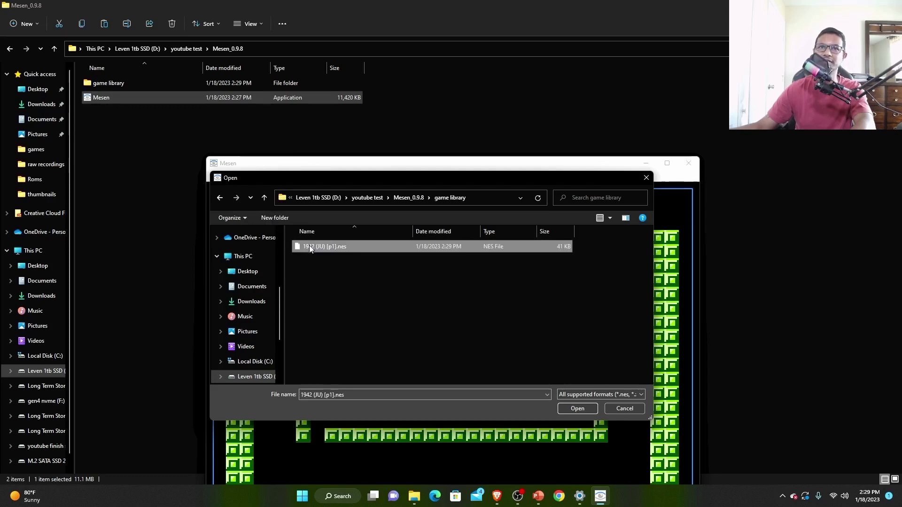
pyautogui.click(576, 409)
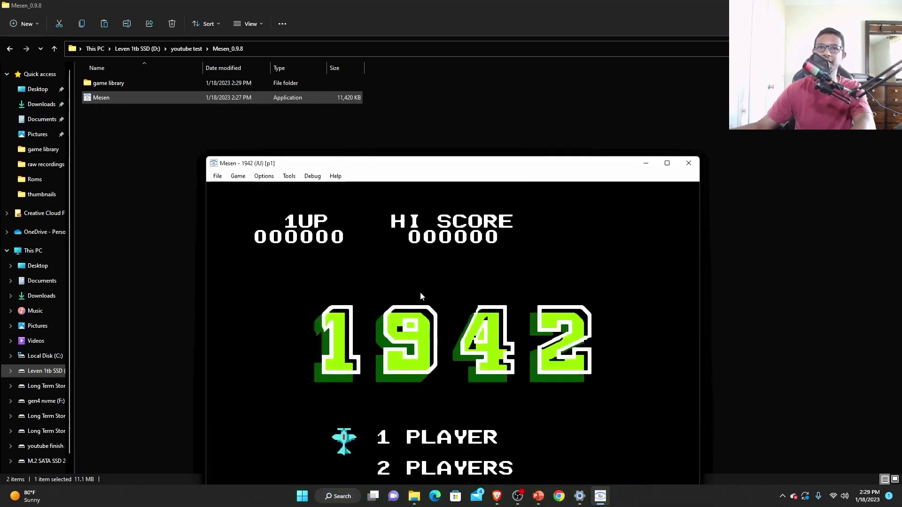
# Move the emulator window up, look at the video size options and switch the game to fullscreen
pyautogui.moveTo(481, 166); pyautogui.dragTo(463, 85)
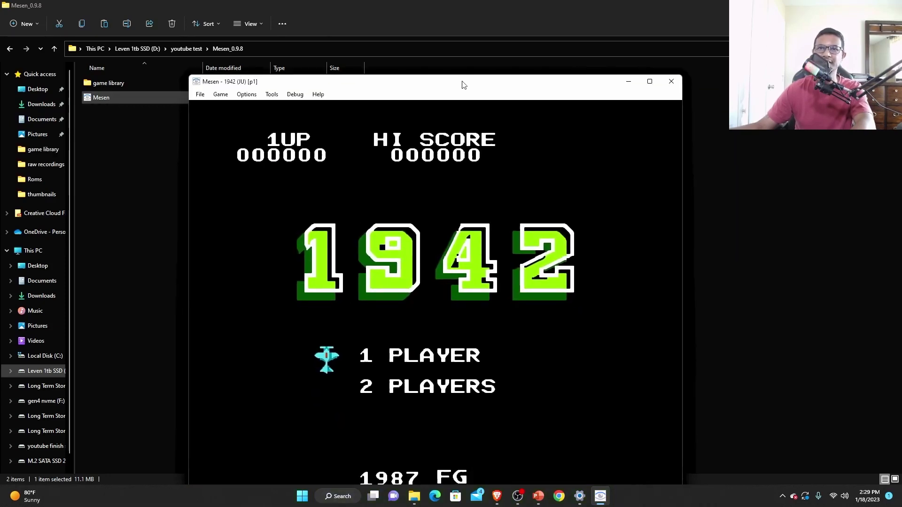
pyautogui.click(245, 95)
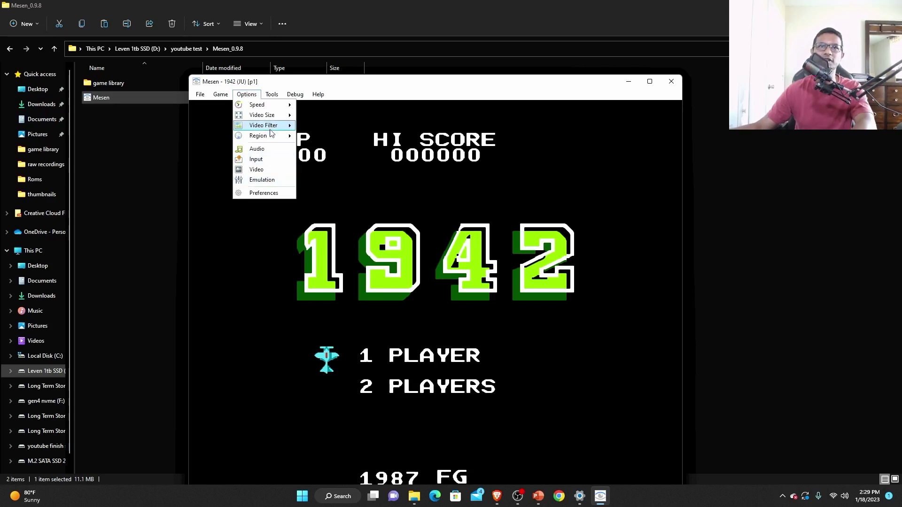
pyautogui.moveTo(271, 128)
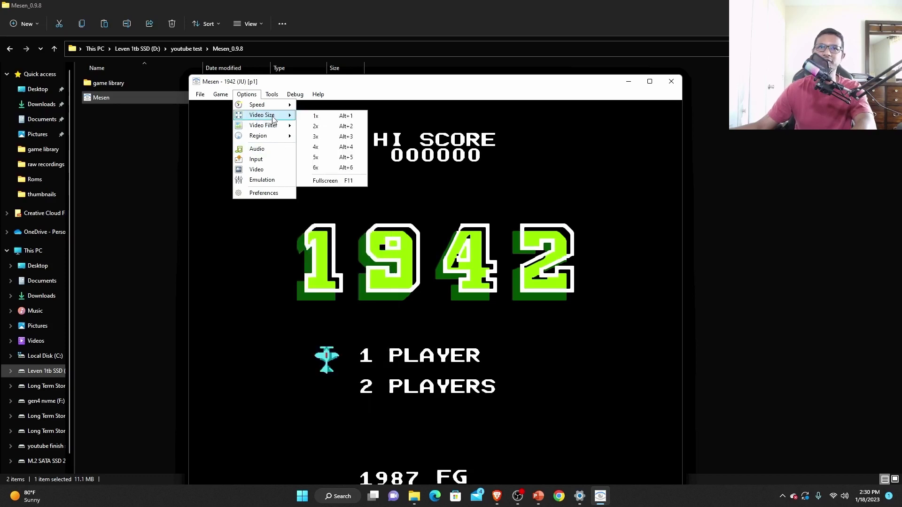
pyautogui.click(600, 177)
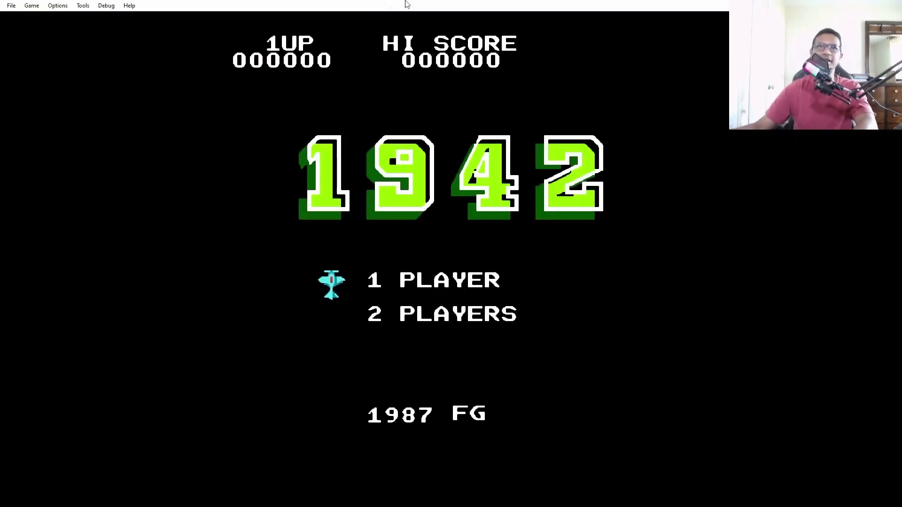
# Open the input settings and set the console type to NES
pyautogui.click(10, 5)
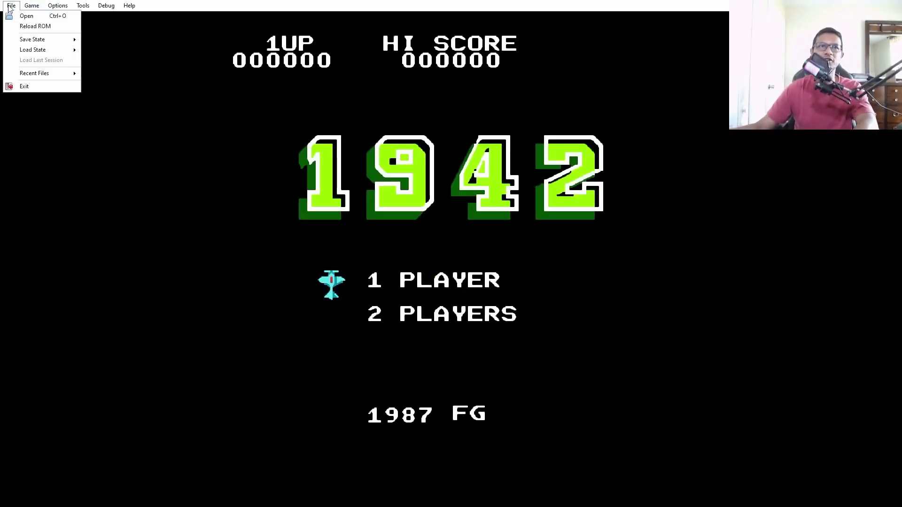
pyautogui.moveTo(52, 11)
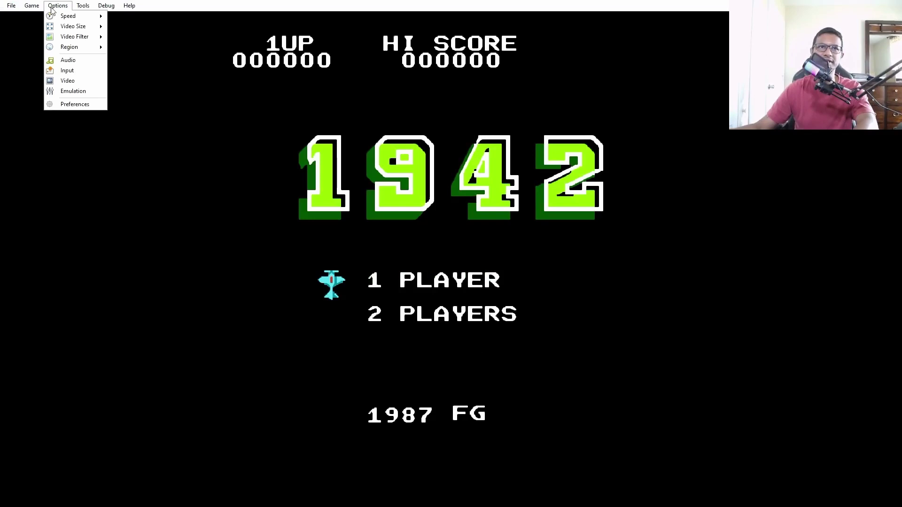
pyautogui.click(83, 73)
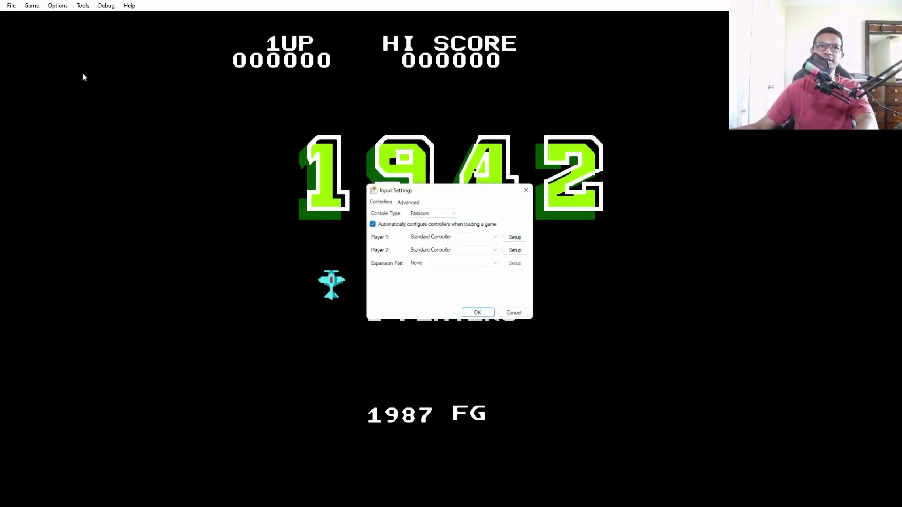
pyautogui.click(444, 214)
pyautogui.click(428, 225)
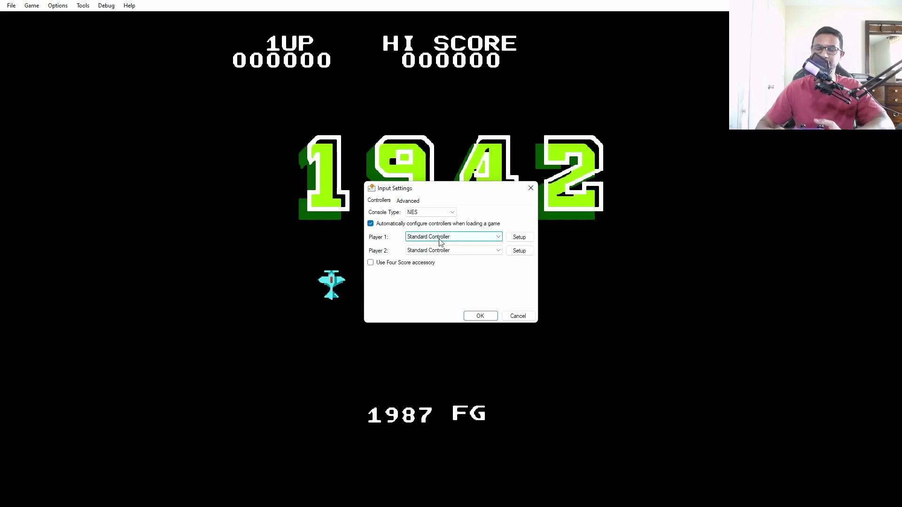
# In Player 1's Standard Controller setup, bind Up, Down, Left and Right to the matching Pad1 LT directions
pyautogui.click(523, 239)
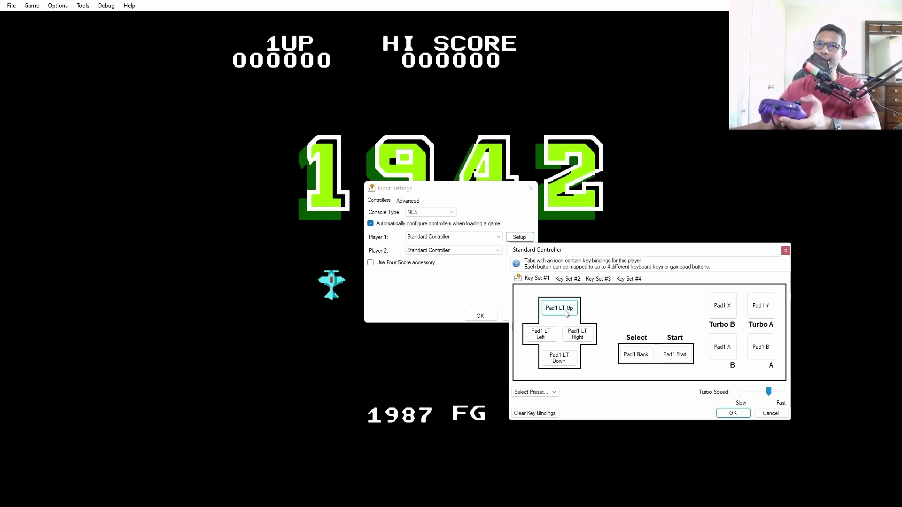
pyautogui.click(566, 314)
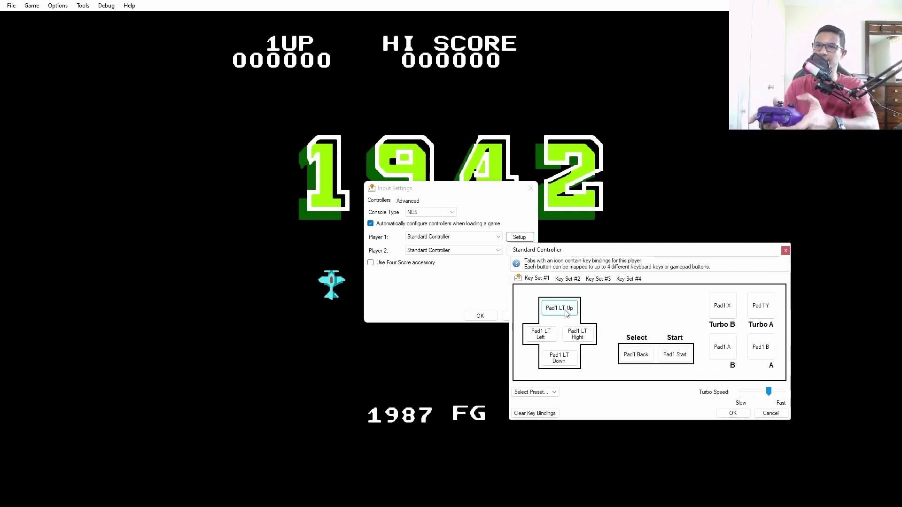
pyautogui.click(566, 366)
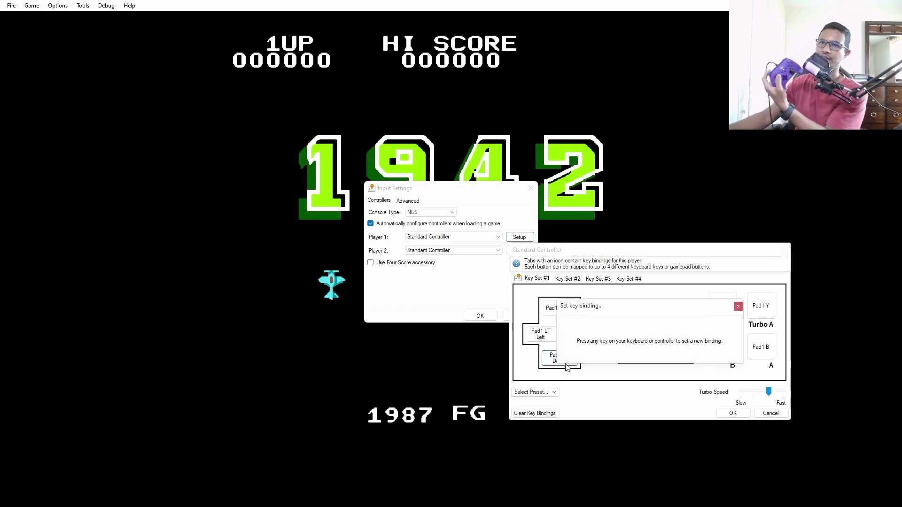
pyautogui.click(546, 334)
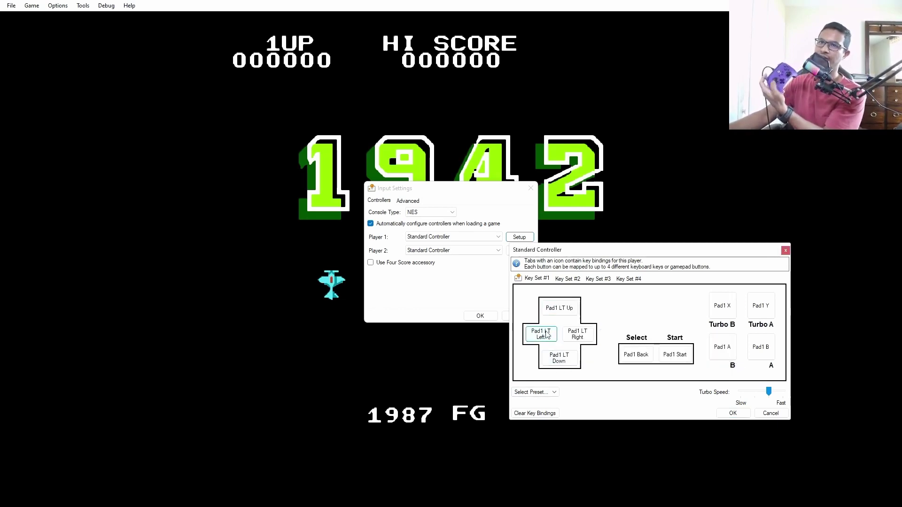
pyautogui.click(574, 335)
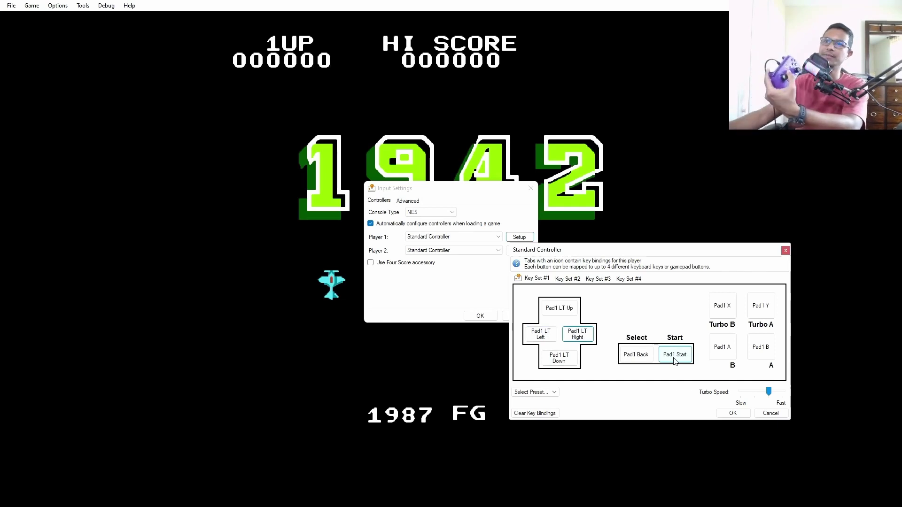
# Bind Start to Pad1 Start, Select to Pad1 Back, B to Pad1 A and A to Pad1 B, and save the input settings
pyautogui.click(674, 361)
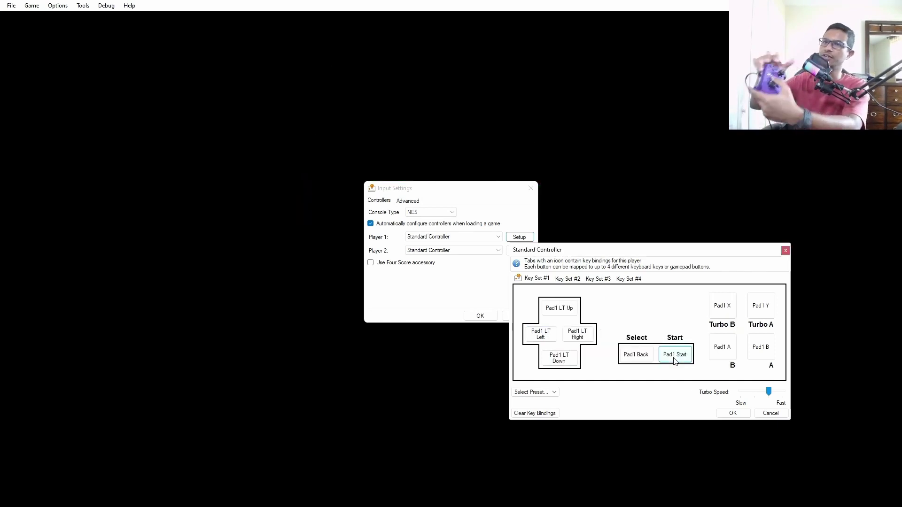
pyautogui.click(631, 355)
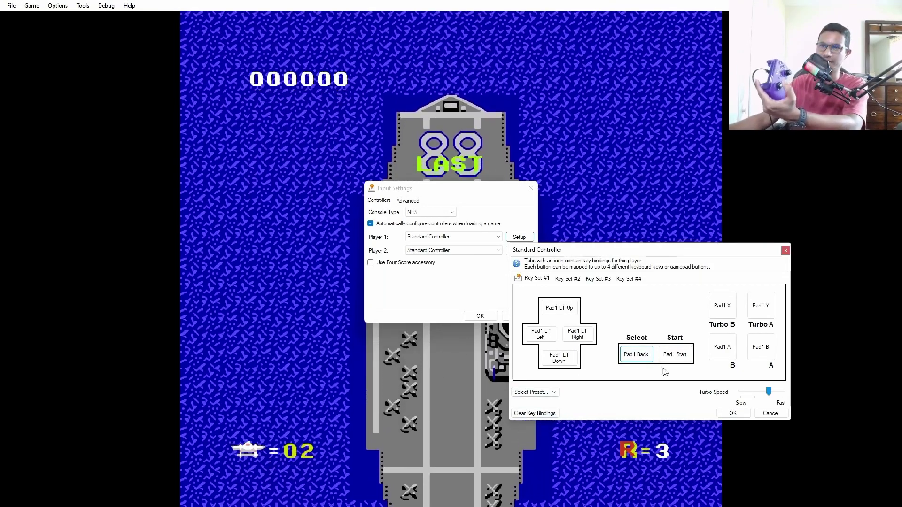
pyautogui.click(723, 353)
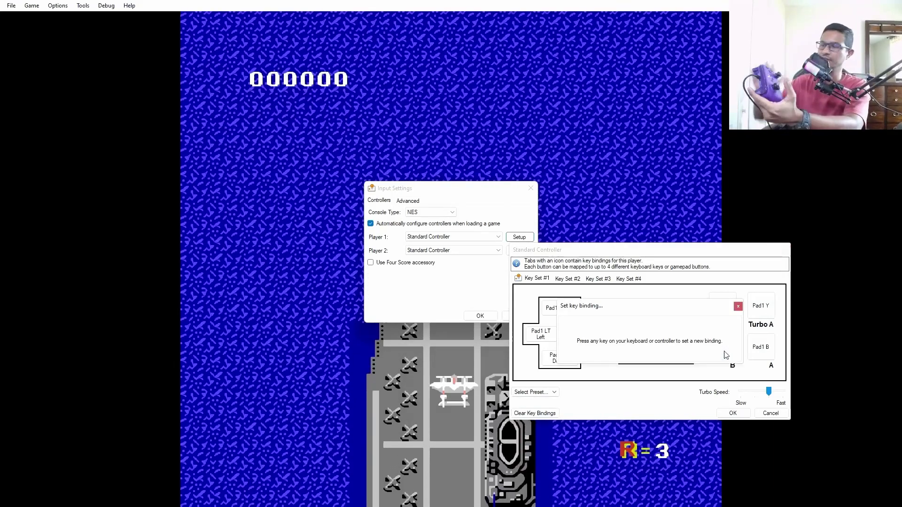
pyautogui.click(760, 348)
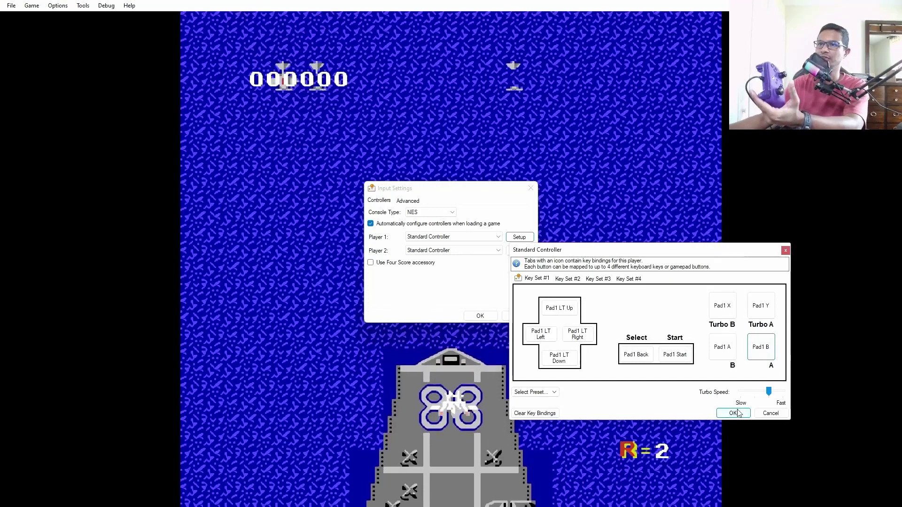
pyautogui.click(733, 413)
pyautogui.click(482, 315)
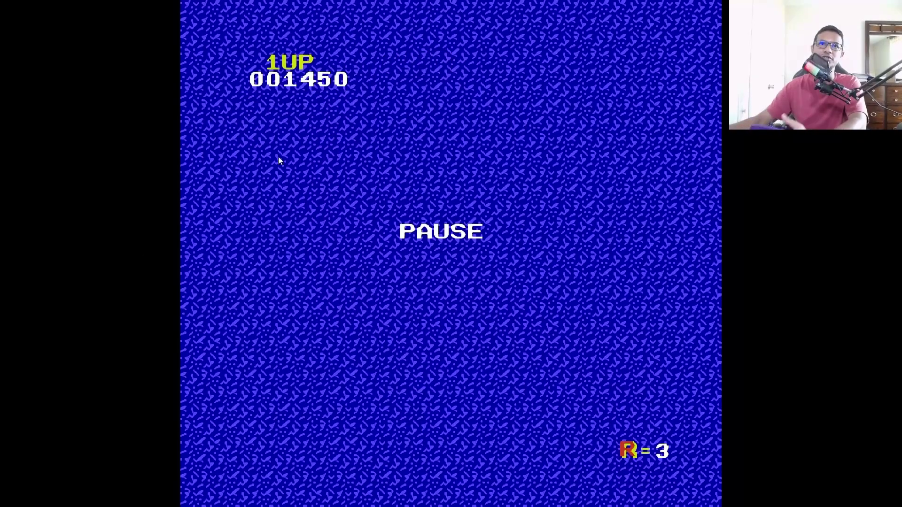
# Enable "Show FPS" in the video options and apply the change
pyautogui.moveTo(60, 10)
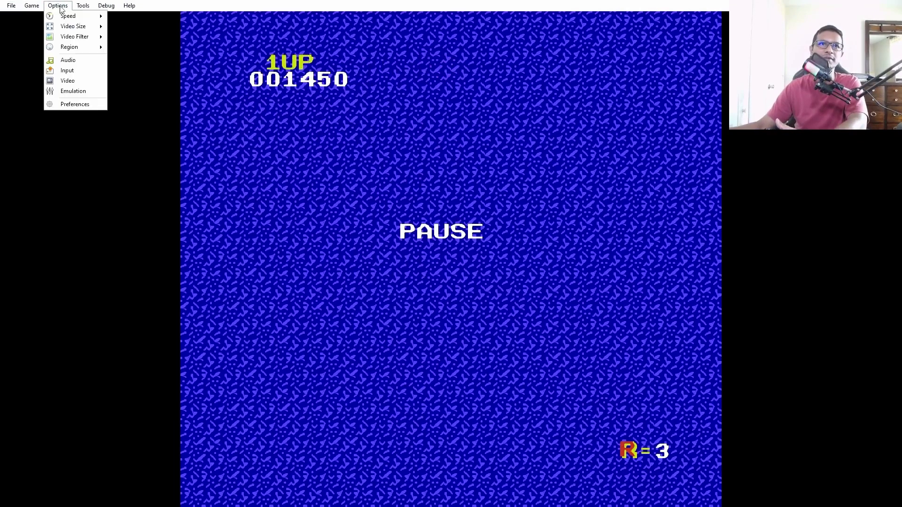
pyautogui.click(80, 84)
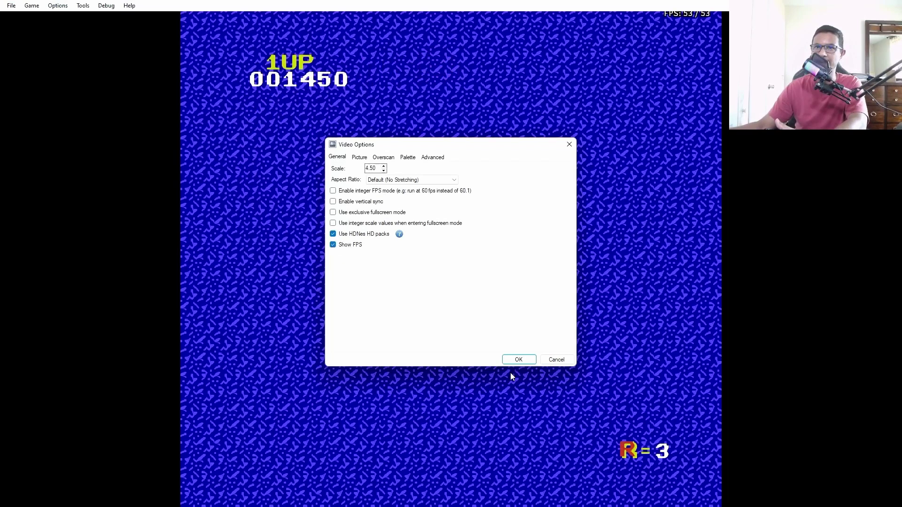
pyautogui.click(517, 361)
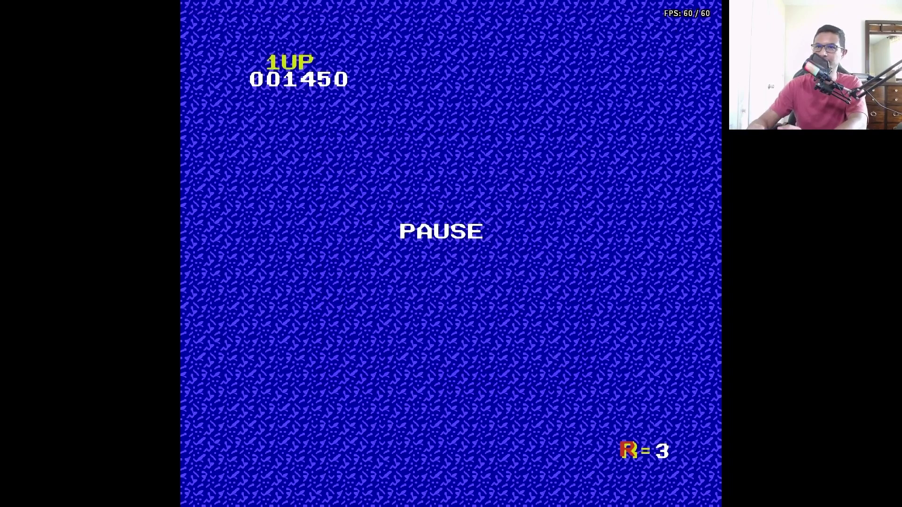
# Resume the paused 1942 game and play it, steering the plane sideways and shooting at the enemy planes
pyautogui.press('Return')
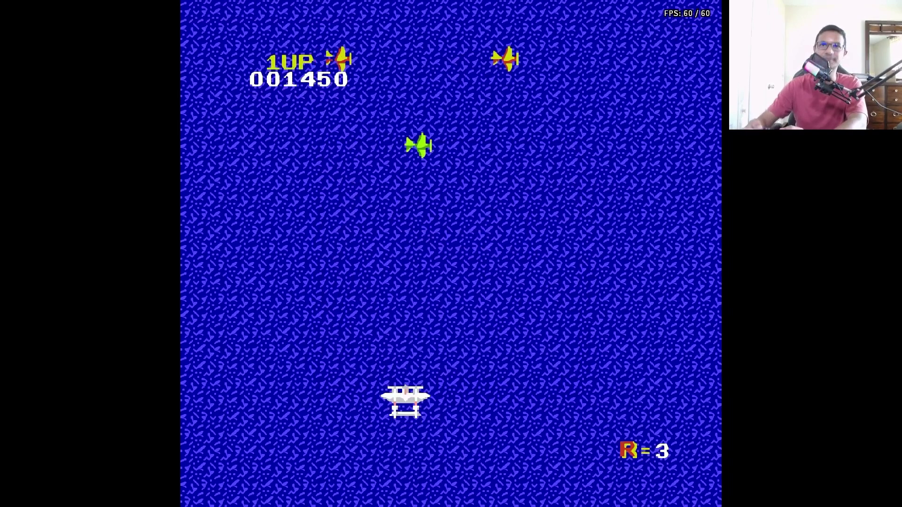
pyautogui.press('Right')
pyautogui.press('x')
pyautogui.press('Left')
pyautogui.press('x')
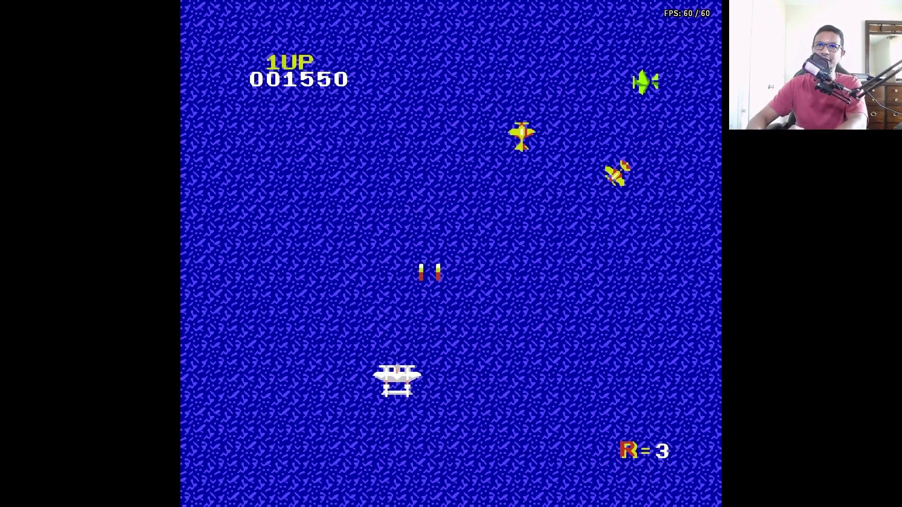
# Pause the 1942 game and save its state to slot 1
pyautogui.press('x')
pyautogui.press('Return')
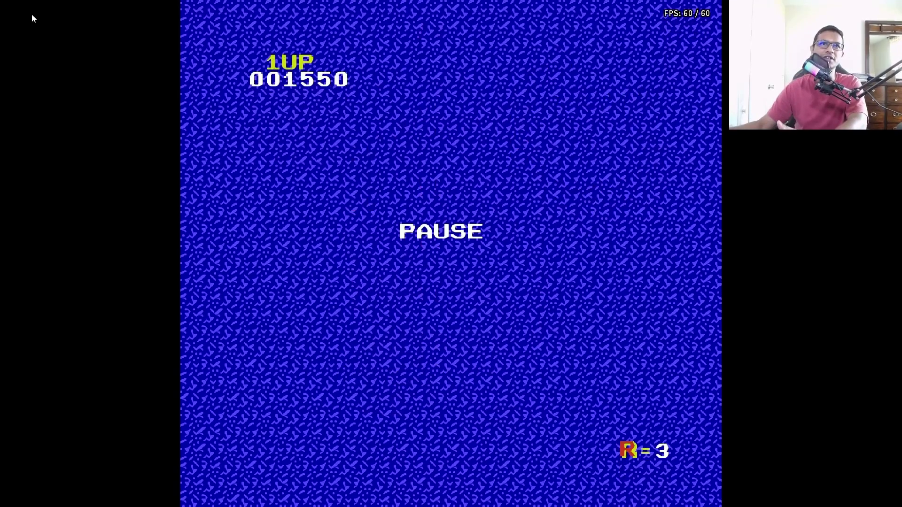
pyautogui.moveTo(11, 5)
pyautogui.moveTo(31, 43)
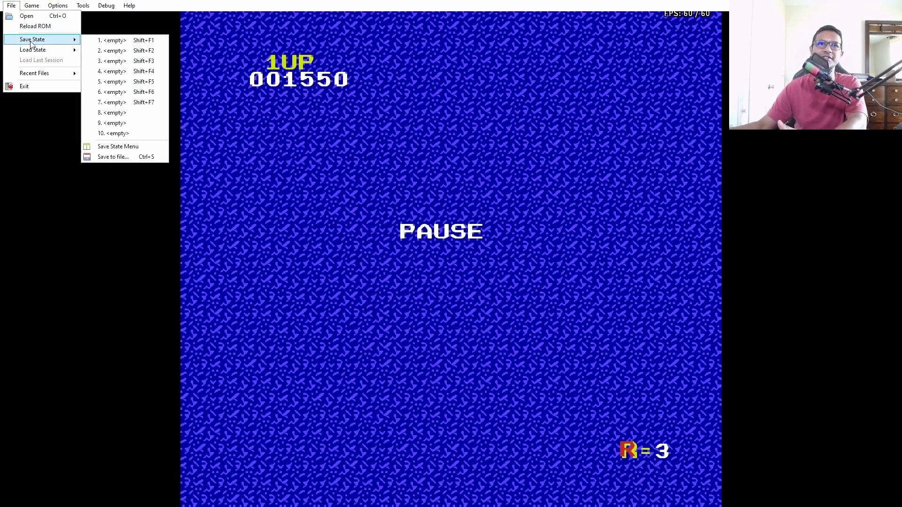
pyautogui.click(117, 42)
# Load the saved state from slot 1 and resume the paused game
pyautogui.moveTo(14, 5)
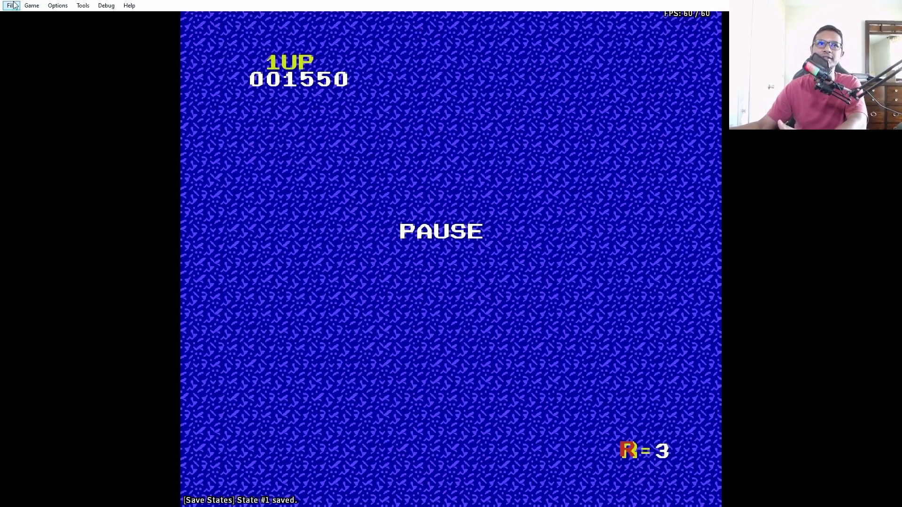
pyautogui.moveTo(65, 42)
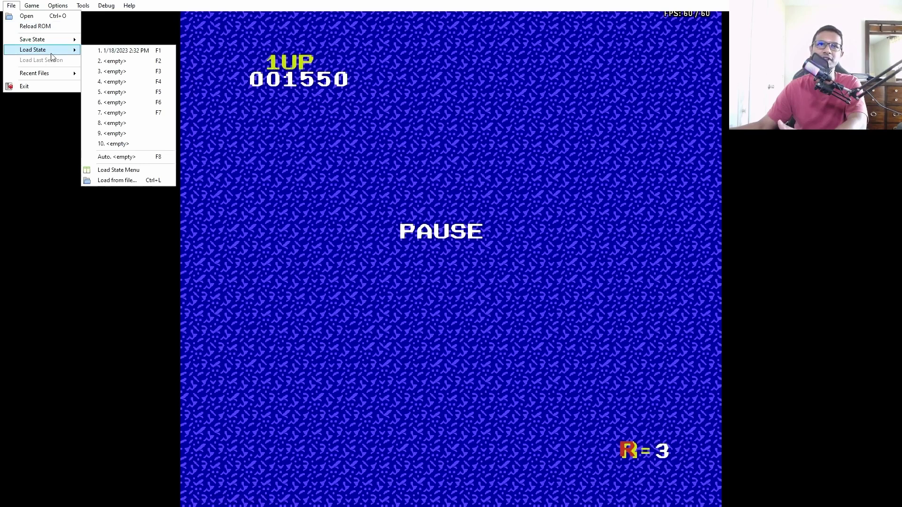
pyautogui.click(143, 52)
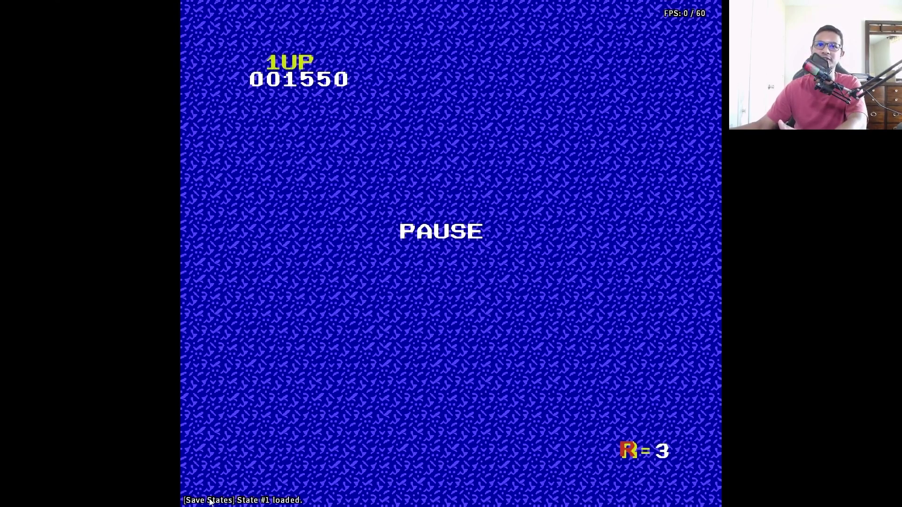
pyautogui.press('Return')
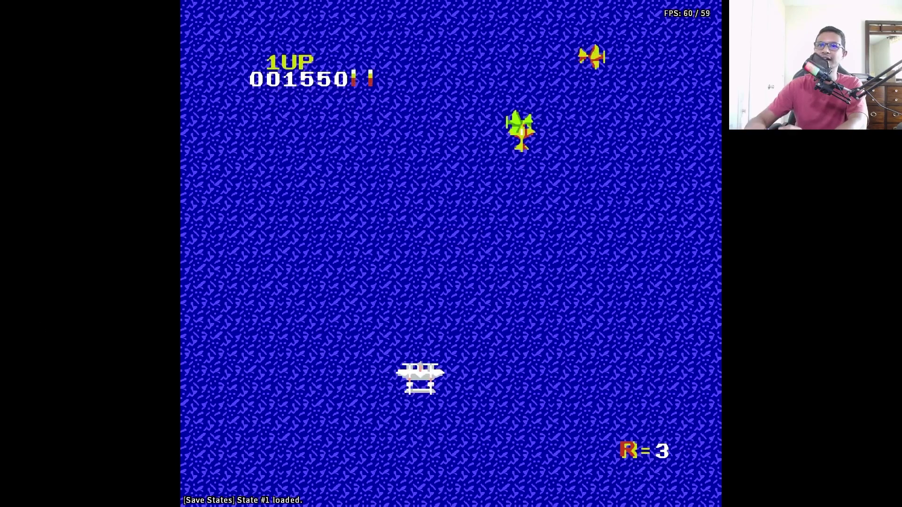
# Play 1942, steering the plane in all directions to dodge and shoot the enemy planes
pyautogui.press('Left')
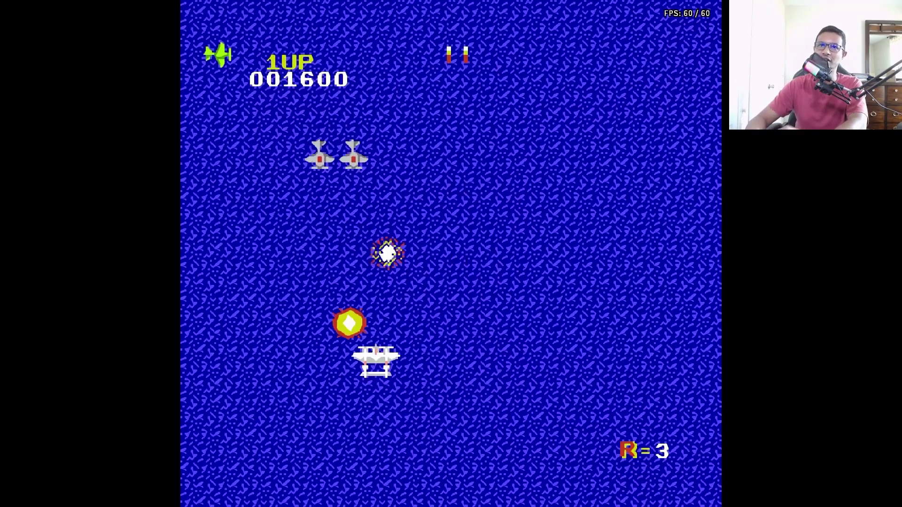
pyautogui.press('Right')
pyautogui.press('Right')
pyautogui.press('Up')
pyautogui.press('Left')
pyautogui.press('Up')
pyautogui.press('Left')
pyautogui.press('Down')
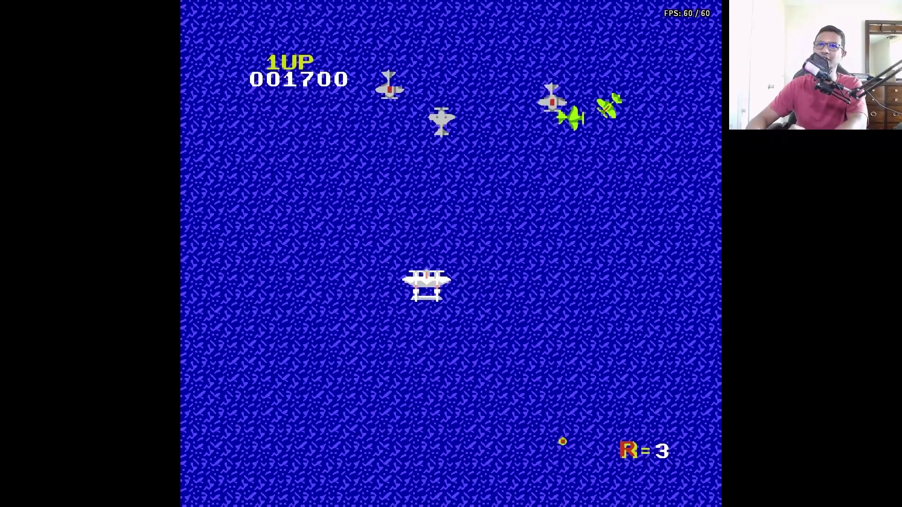
pyautogui.press('Left')
pyautogui.press('Up')
pyautogui.press('Right')
pyautogui.press('Down')
pyautogui.press('Down')
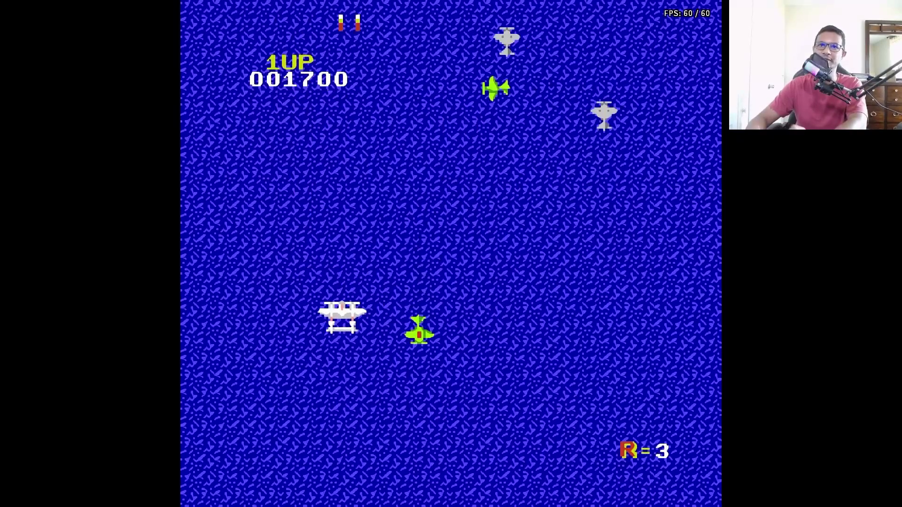
pyautogui.press('Up')
pyautogui.press('Right')
pyautogui.press('Up')
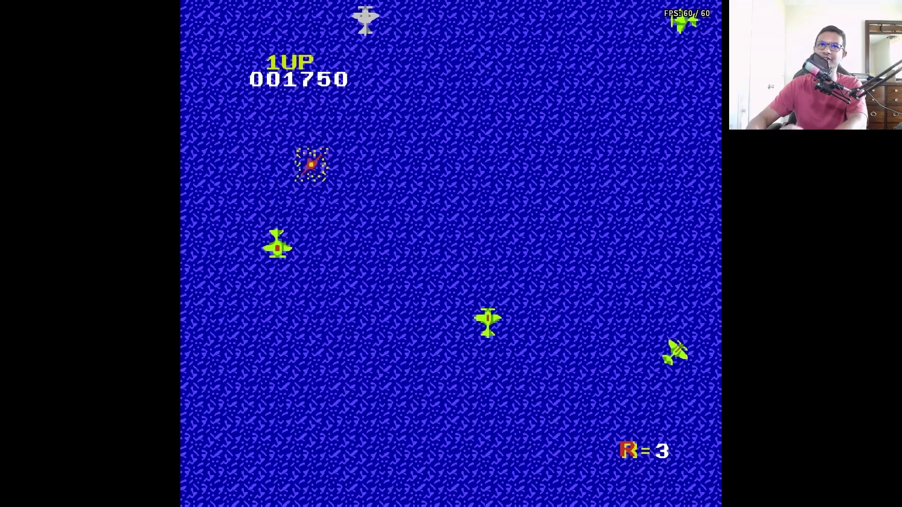
# Rewind the 1942 game to a moment before the plane was destroyed
pyautogui.press('F4')
pyautogui.press('r')
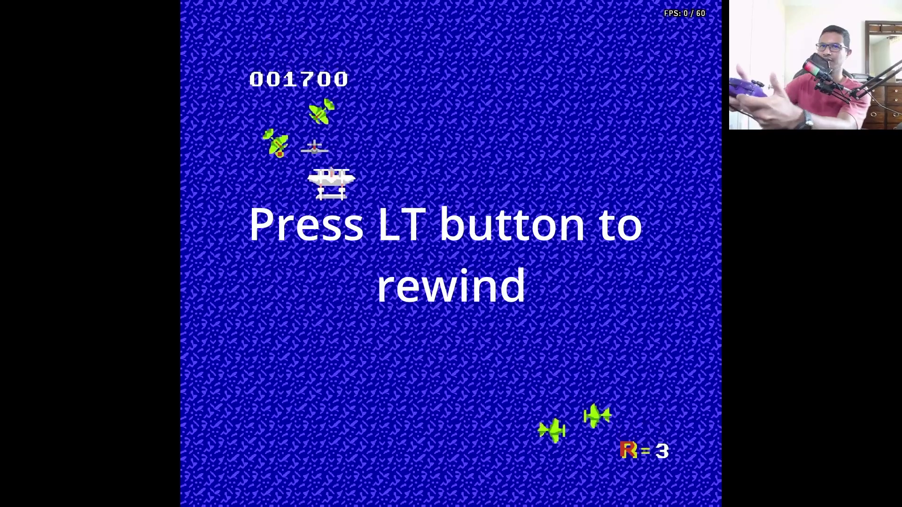
pyautogui.press('Right')
pyautogui.press('Up')
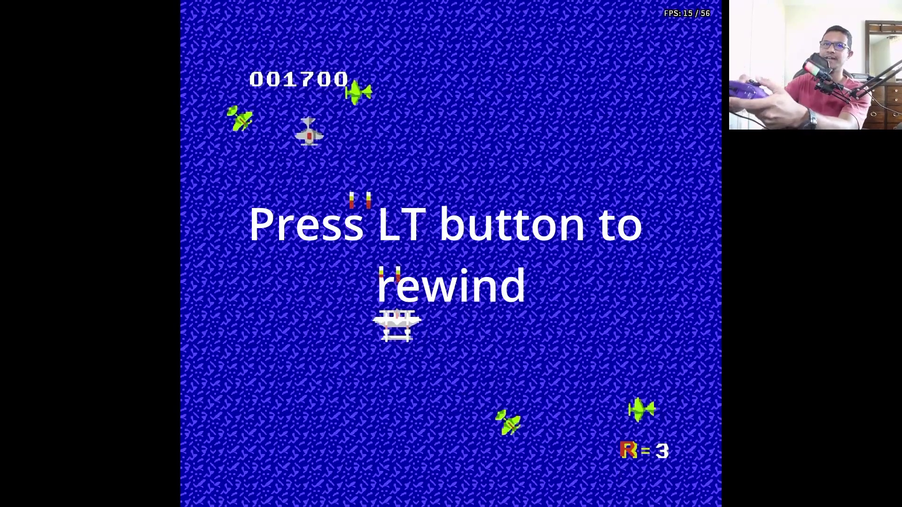
# Continue playing from the rewound moment, shooting enemy planes and evading the large green bomber
pyautogui.press('Down')
pyautogui.press('Left')
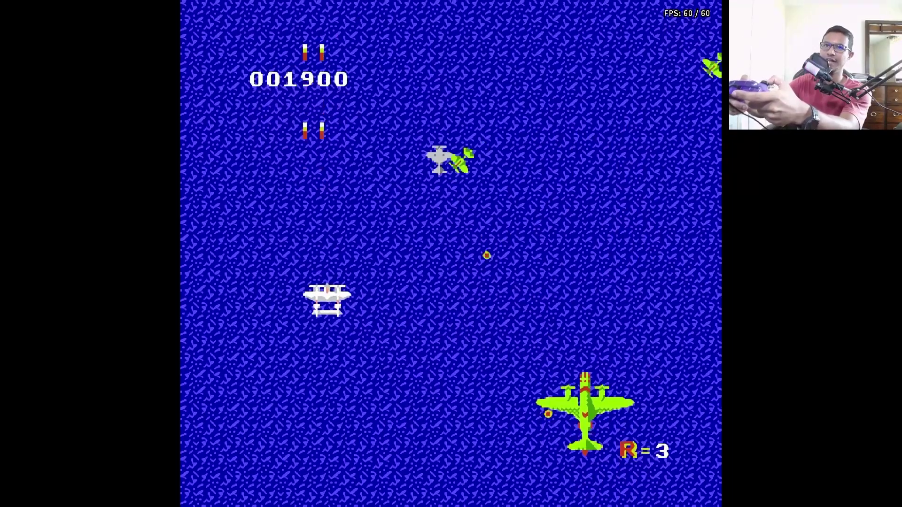
pyautogui.press('Down')
pyautogui.press('Up')
pyautogui.press('Left')
pyautogui.press('Right')
pyautogui.press('Up')
pyautogui.press('Down')
pyautogui.press('Right')
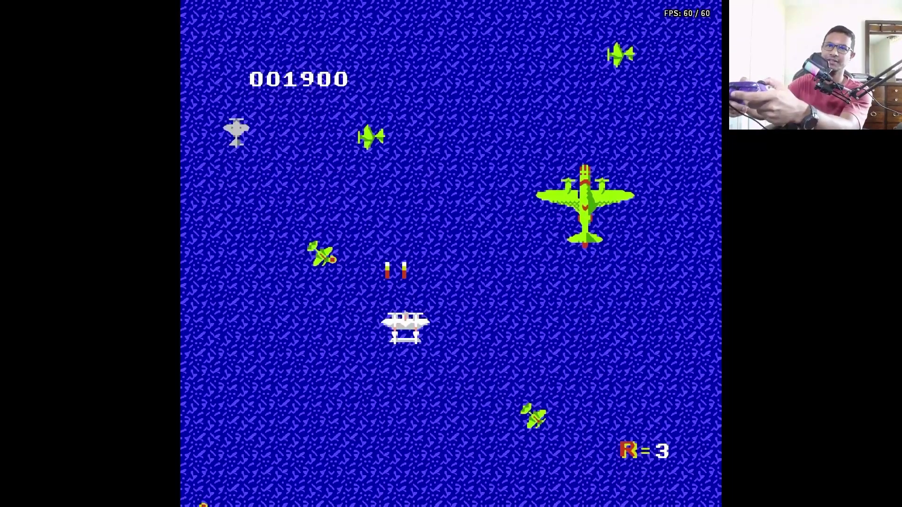
pyautogui.press('Right')
pyautogui.press('Up')
pyautogui.press('Down')
pyautogui.press('Left')
pyautogui.press('Right')
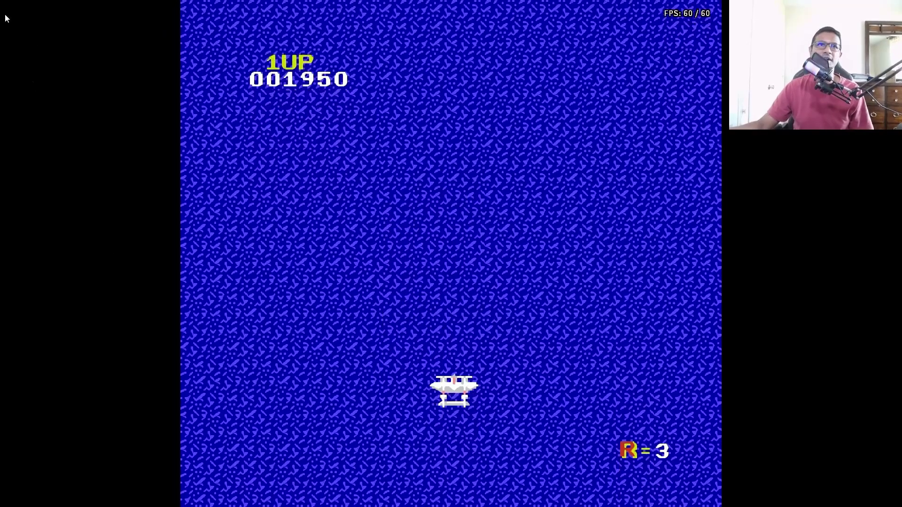
# Exit the Mesen emulator and switch to the PowerPoint presentation
pyautogui.click(10, 5)
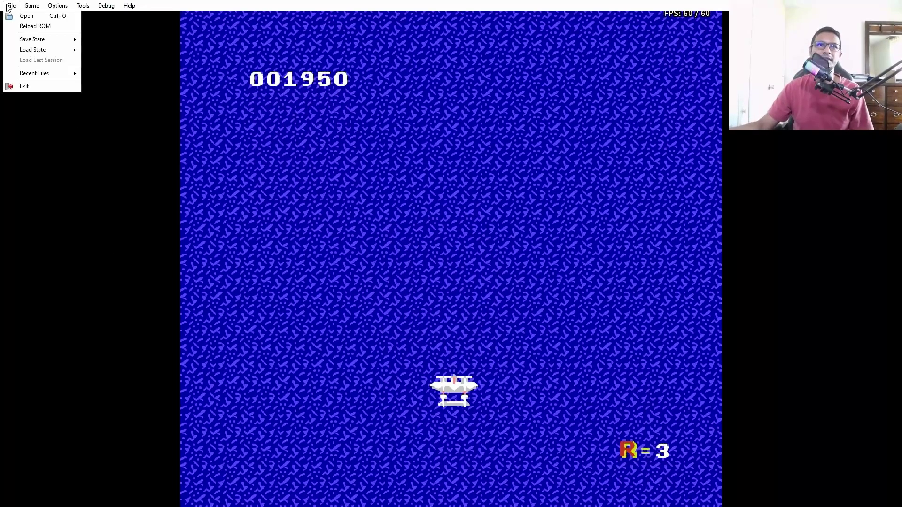
pyautogui.click(35, 87)
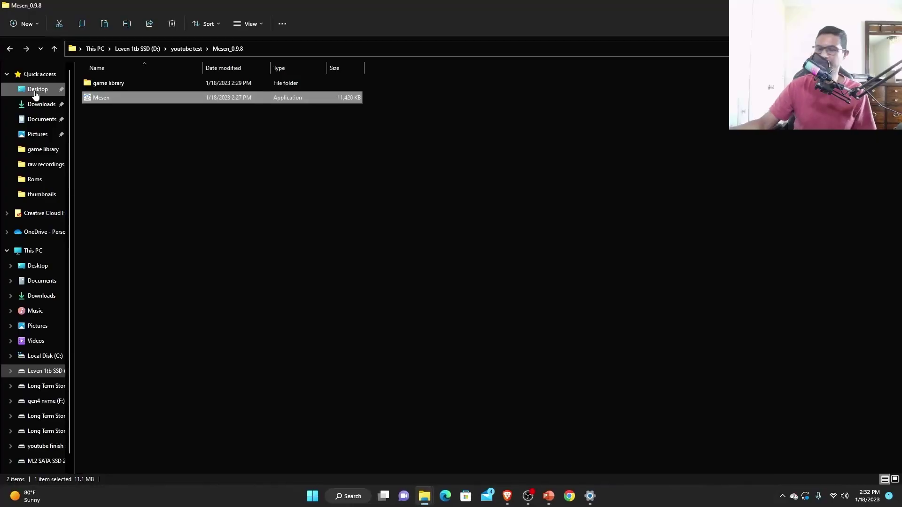
pyautogui.click(547, 495)
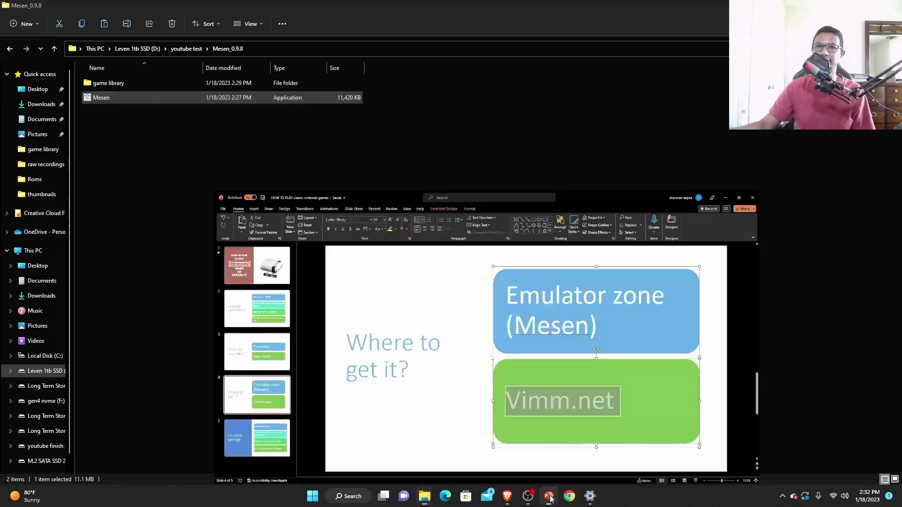